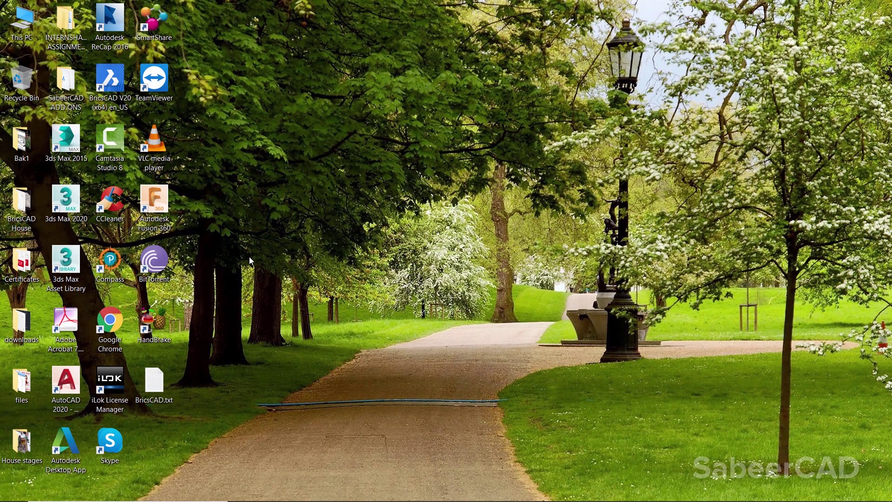
# Launch BricsCAD in Shape mode and start a new drawing from the Shape-cm template.
pyautogui.doubleClick(105, 85)
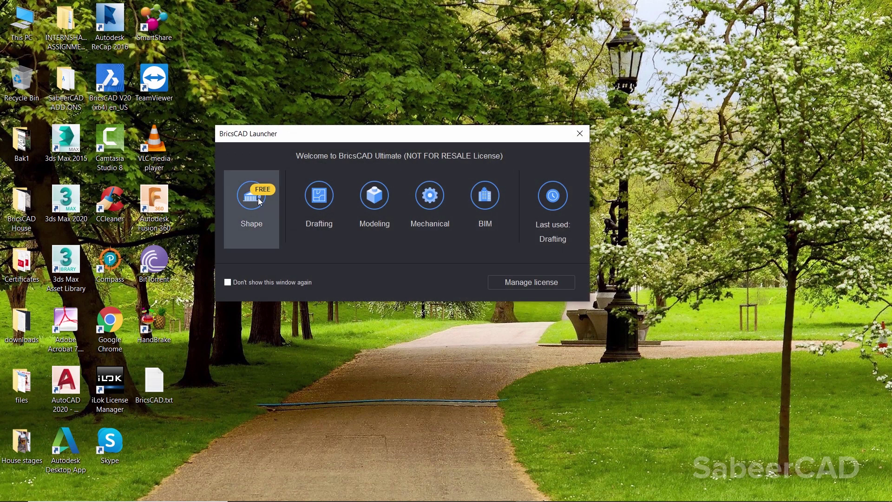
pyautogui.click(259, 201)
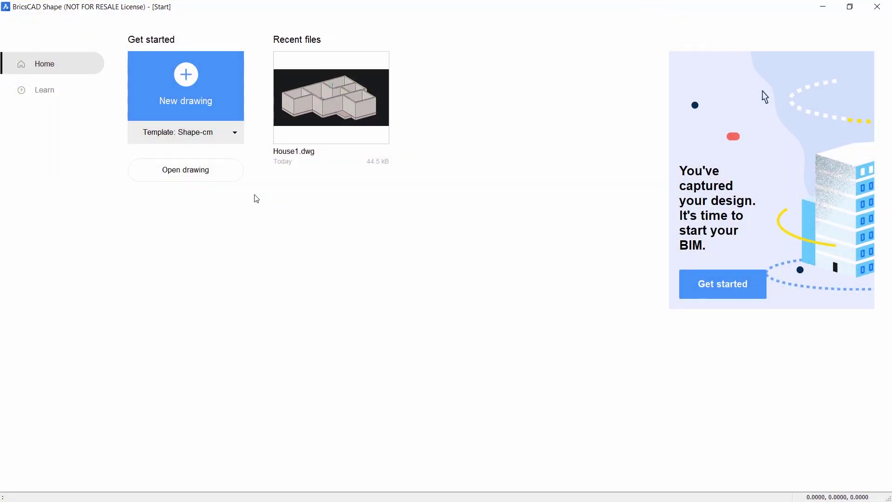
pyautogui.click(224, 132)
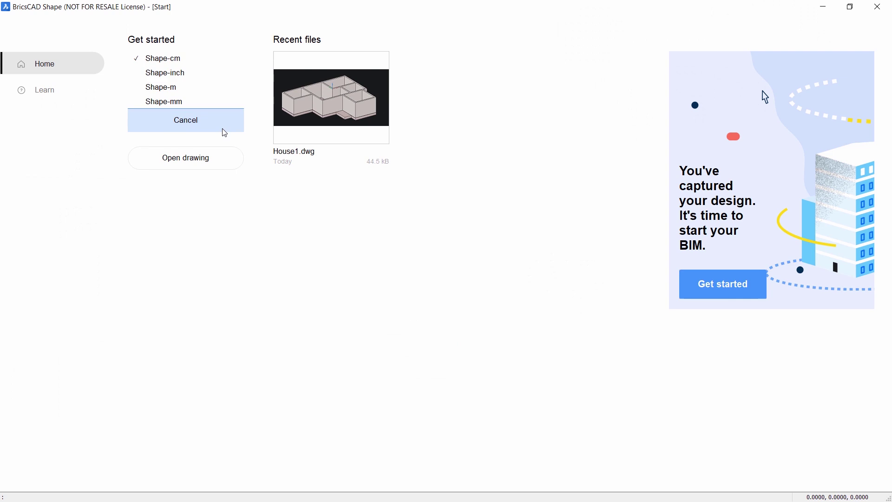
pyautogui.click(184, 60)
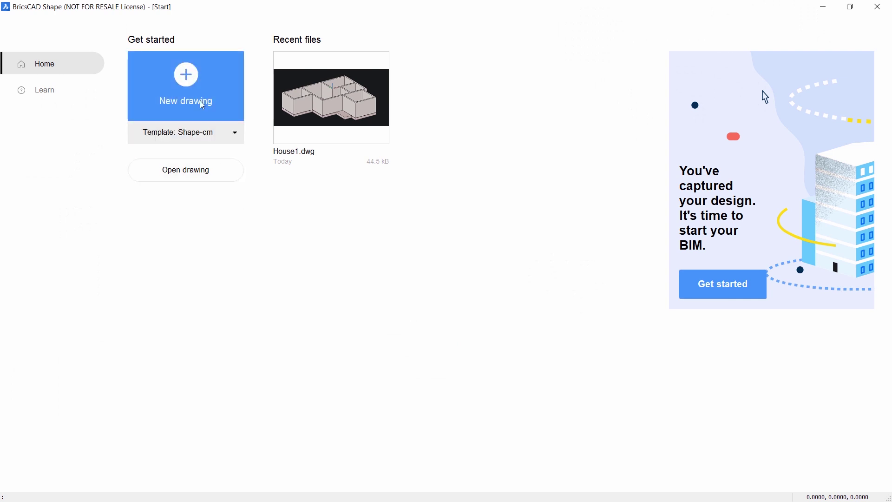
pyautogui.click(194, 79)
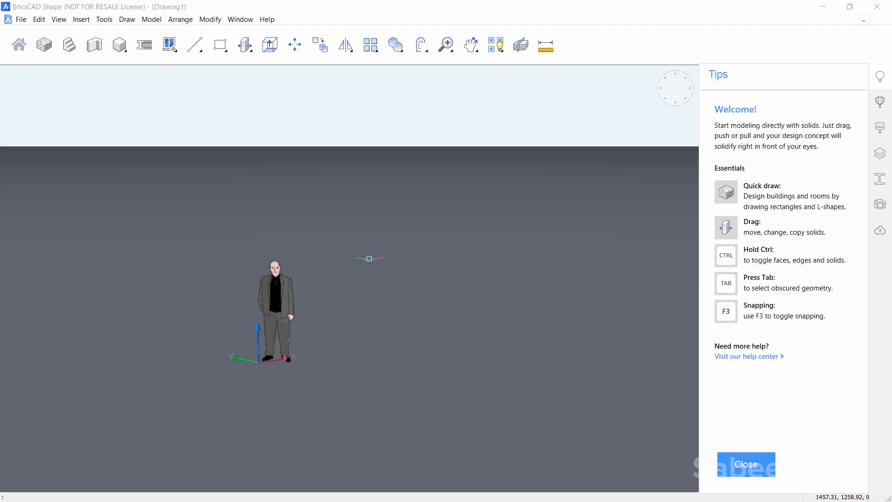
# Delete the standing human figure at the drawing origin.
pyautogui.click(243, 236)
pyautogui.click(324, 386)
pyautogui.press('Delete')
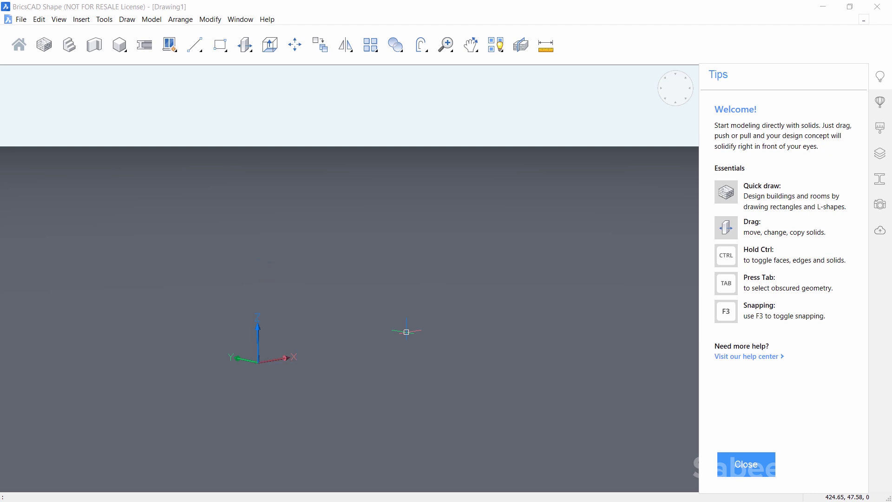
# Turn perspective off in the visual style settings and switch to the southwest isometric view.
pyautogui.click(881, 205)
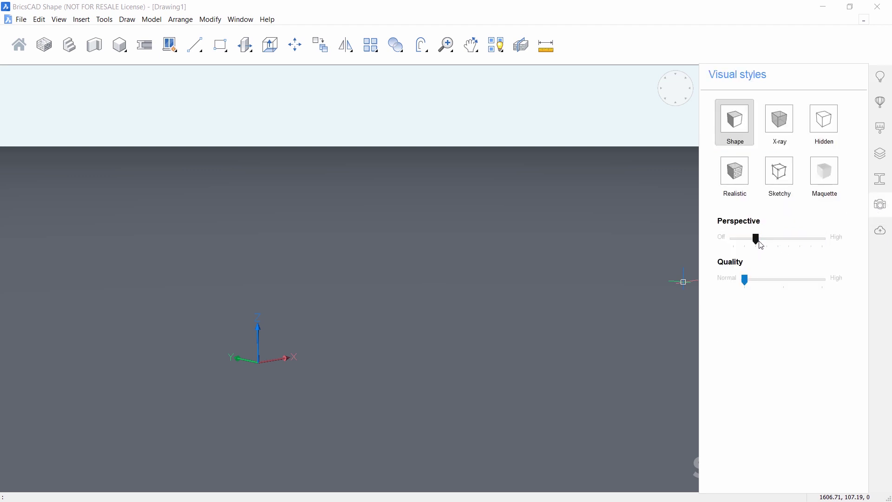
pyautogui.moveTo(755, 245); pyautogui.dragTo(722, 243)
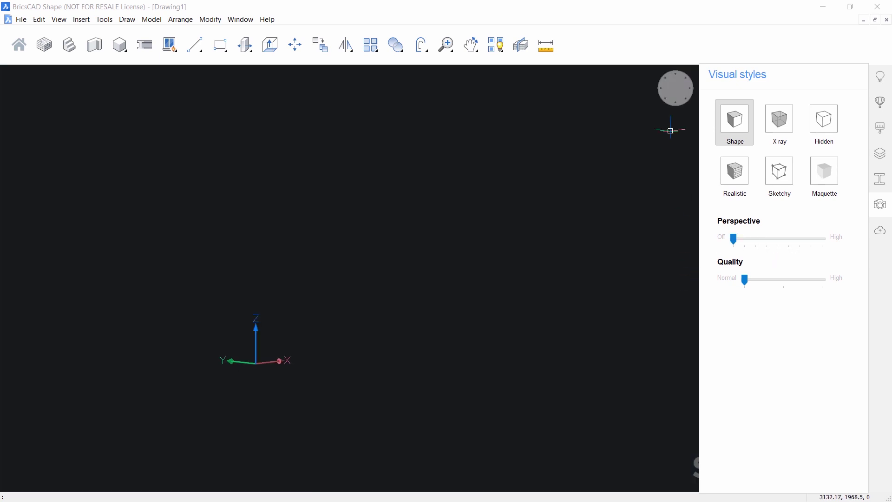
pyautogui.click(666, 93)
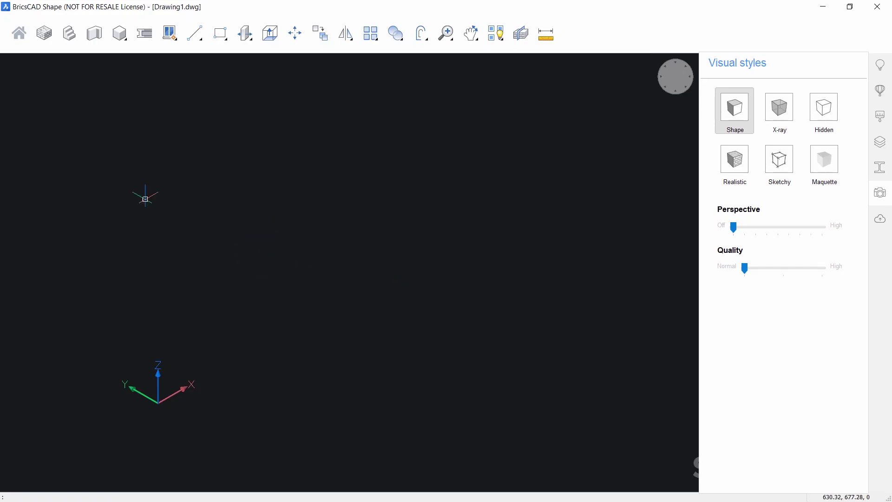
# Start a Polysolid wall, cycle its justification back to the right-hand option, and draw the first segment 1370 cm along the X axis.
pyautogui.click(99, 36)
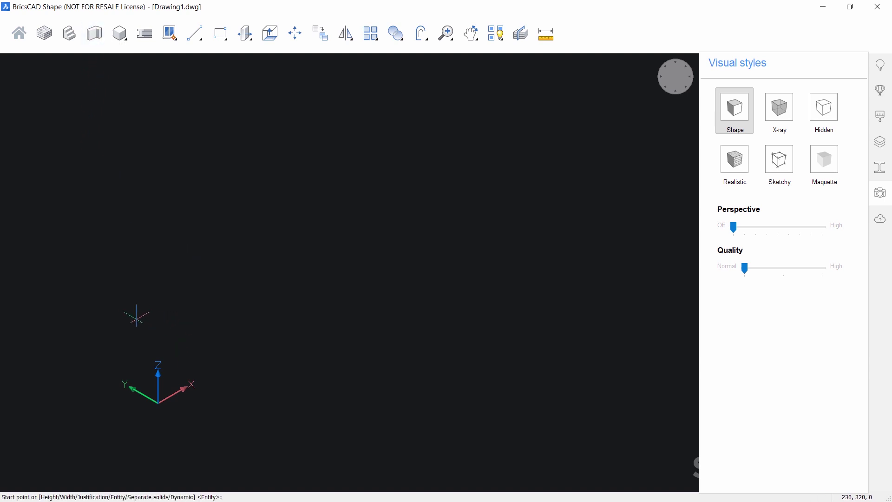
pyautogui.click(106, 348)
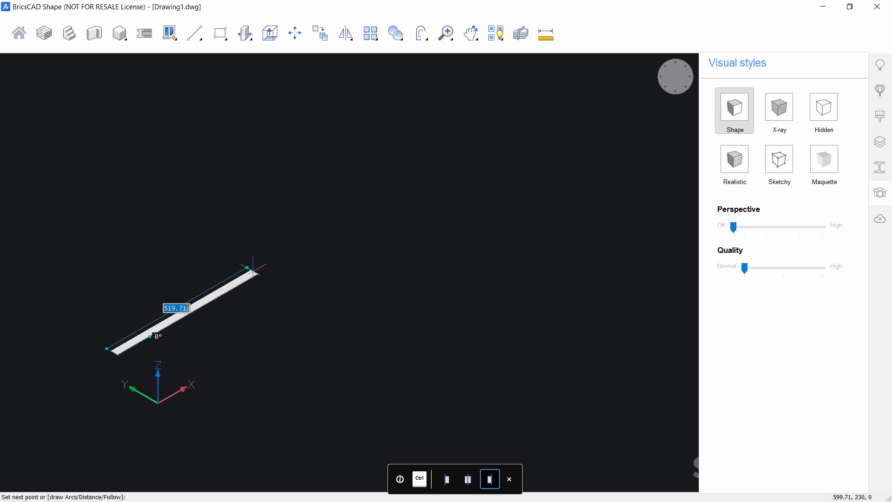
pyautogui.moveTo(260, 268); pyautogui.dragTo(221, 294, button='middle')
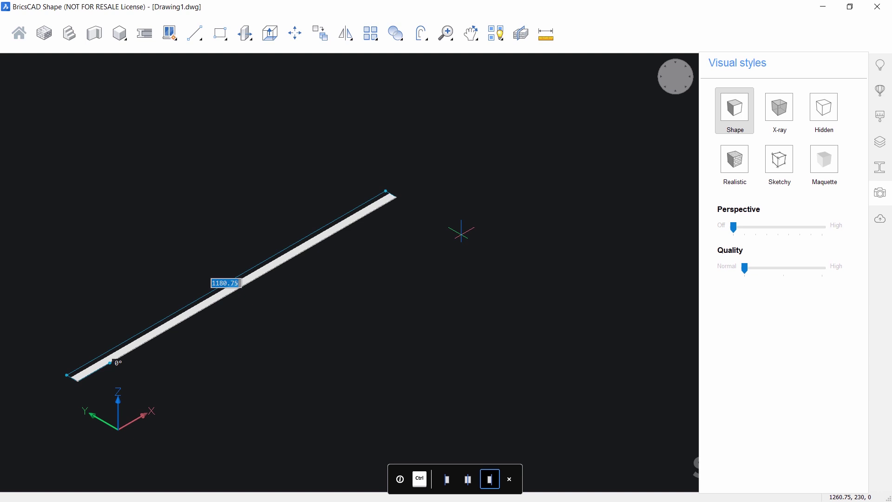
pyautogui.press('ctrl')
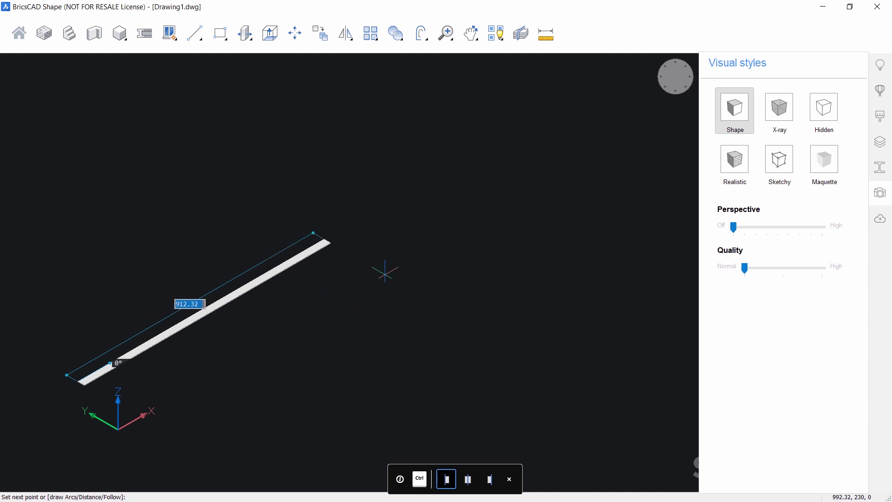
pyautogui.press('ctrl')
pyautogui.scroll(3, 253, 303)
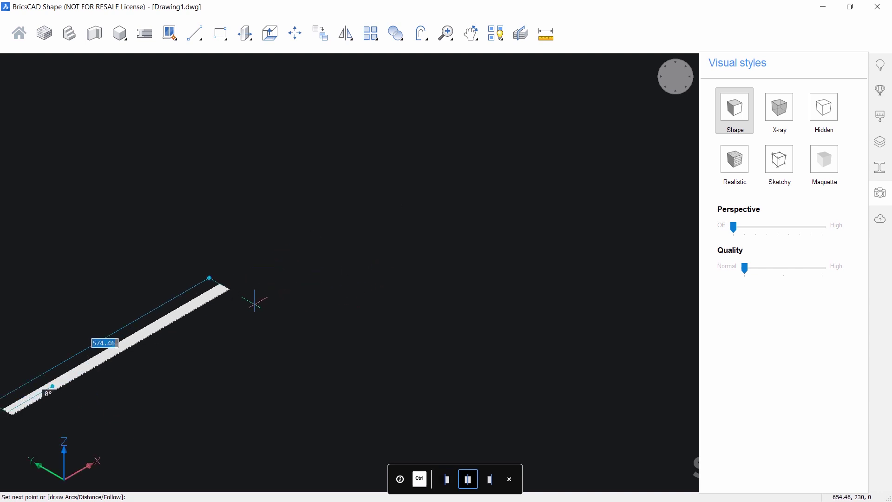
pyautogui.moveTo(259, 304); pyautogui.dragTo(466, 192, button='middle')
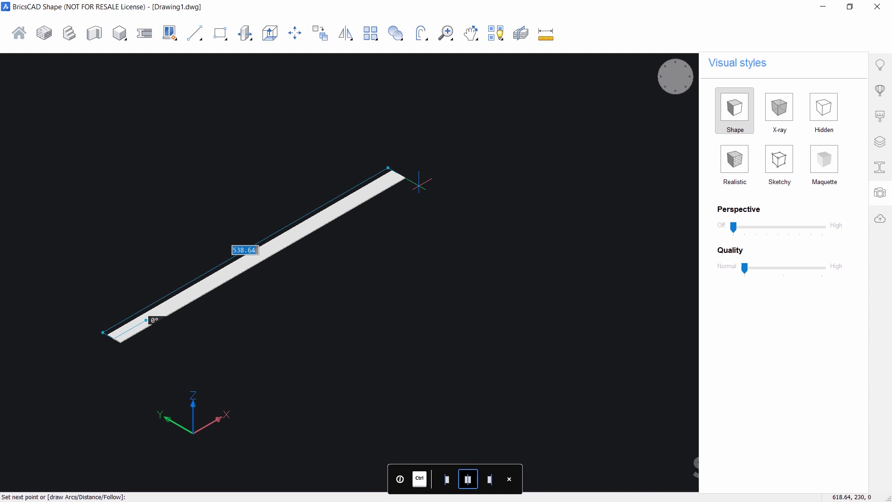
pyautogui.press('ctrl')
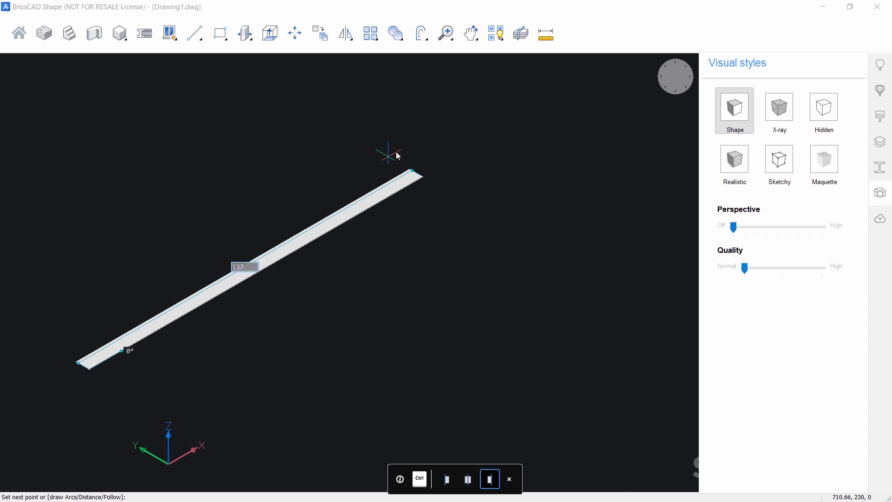
pyautogui.press('Return')
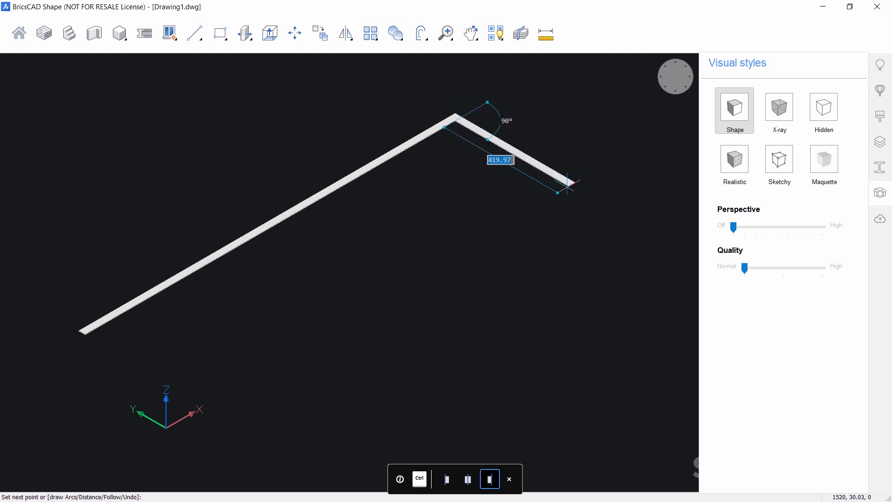
# Continue the wall 716 cm along negative Y, make a short jog along negative X, and run 414 cm along negative Y.
pyautogui.write('71')
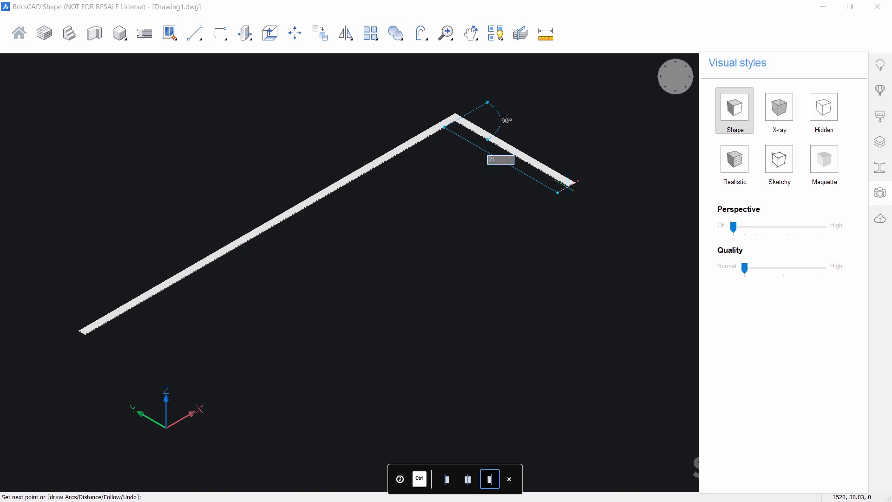
pyautogui.write('6')
pyautogui.press('Return')
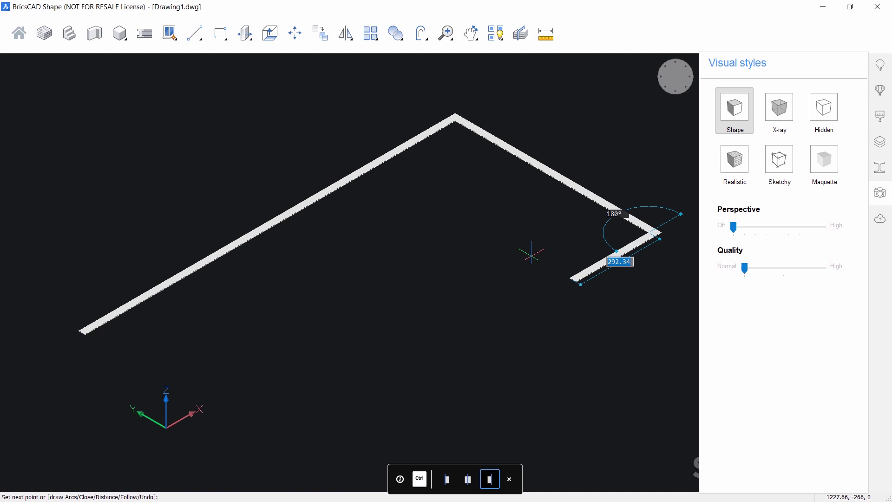
pyautogui.moveTo(529, 255); pyautogui.dragTo(408, 199, button='middle')
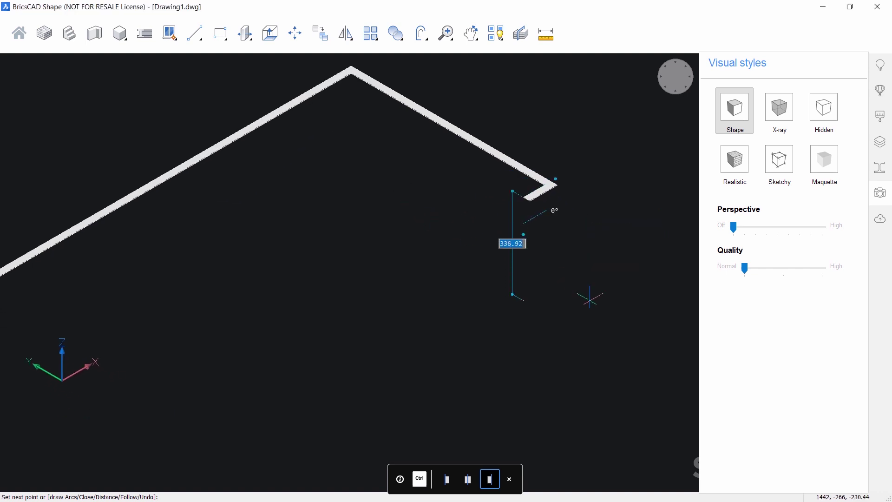
pyautogui.write('4')
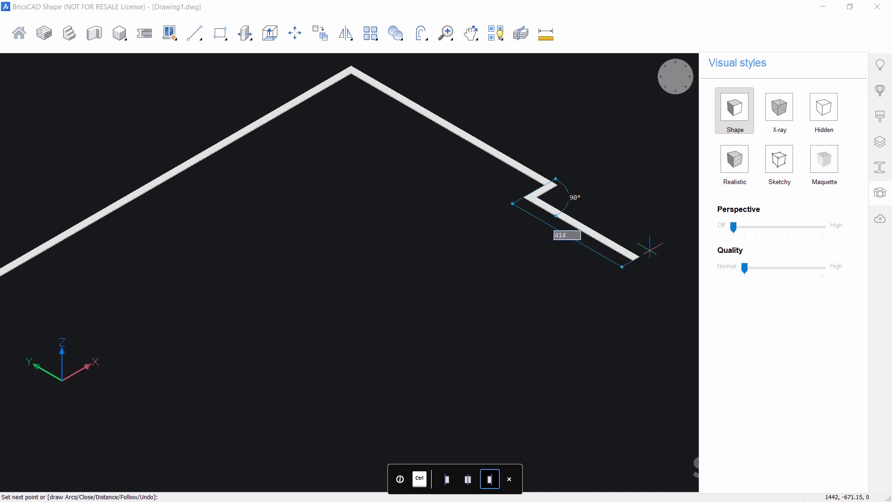
pyautogui.write('14')
pyautogui.press('Return')
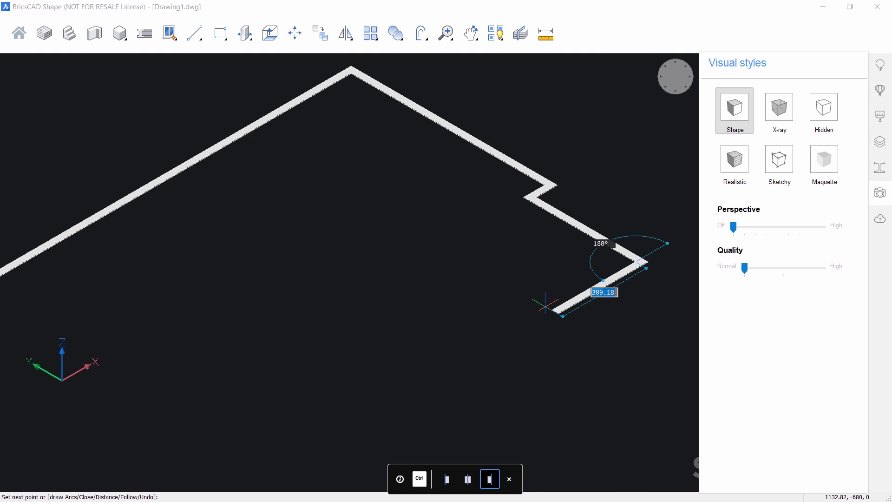
# Continue the wall outline 450 cm along negative X, 414 cm along positive Y and 438 cm along negative X.
pyautogui.write('450')
pyautogui.press('Return')
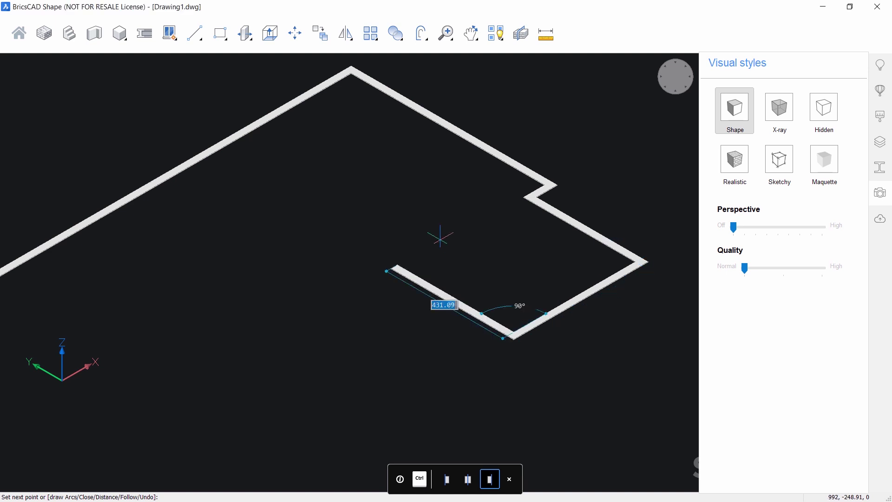
pyautogui.write('414')
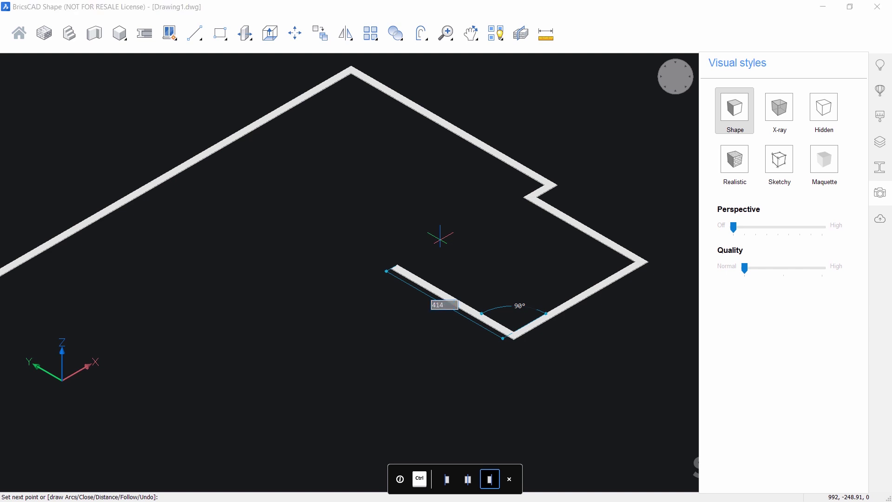
pyautogui.press('Return')
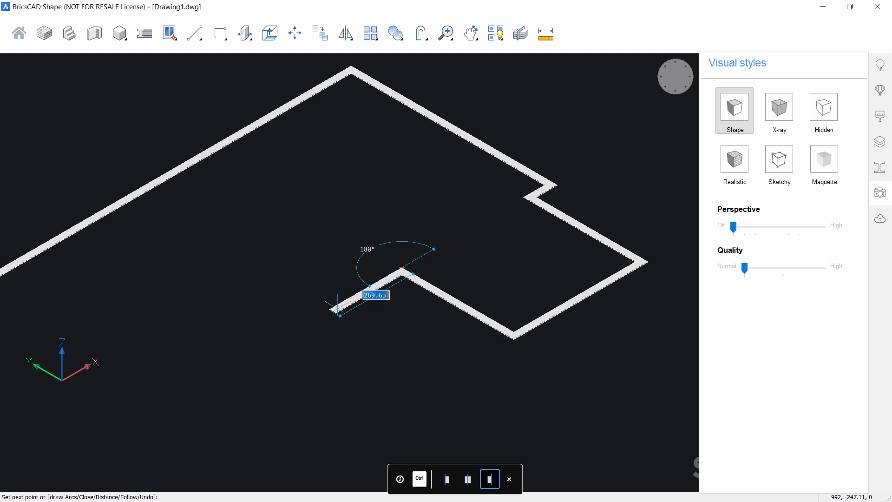
pyautogui.write('438')
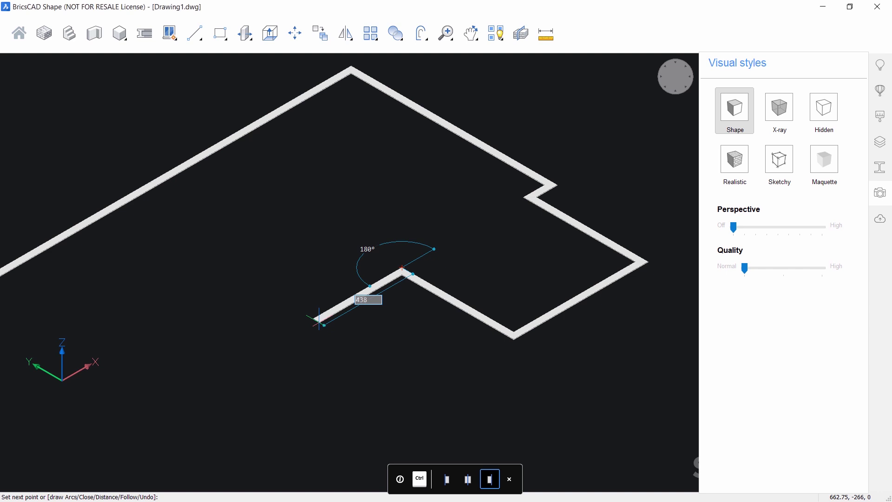
pyautogui.press('Return')
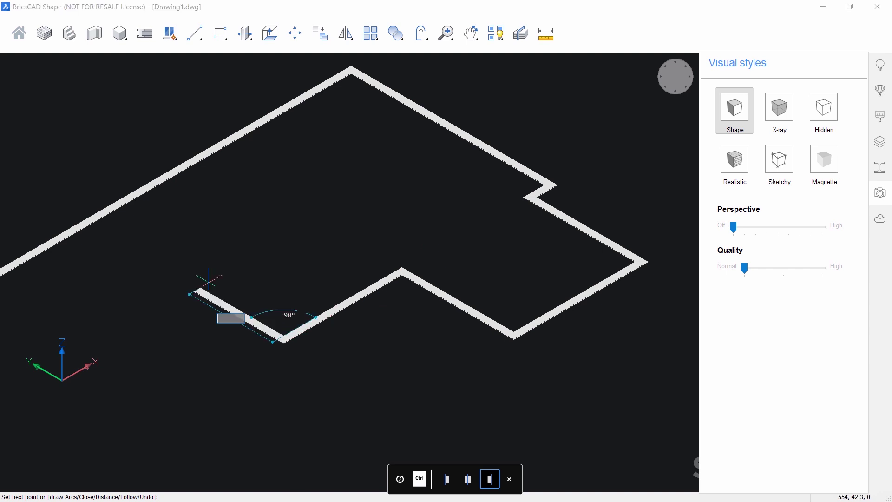
# Add a 330 cm segment along positive Y, run back along negative X, and close the wall outline at its start point.
pyautogui.write('330')
pyautogui.press('Return')
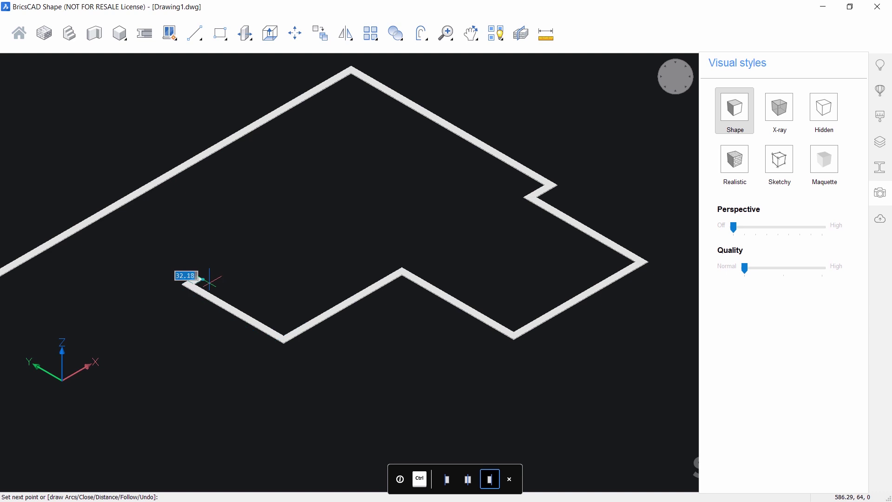
pyautogui.moveTo(195, 288); pyautogui.dragTo(314, 244, button='middle')
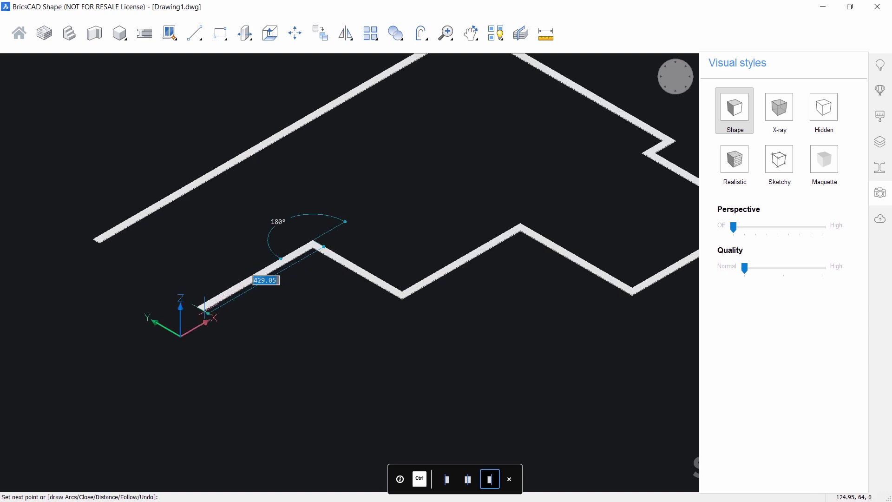
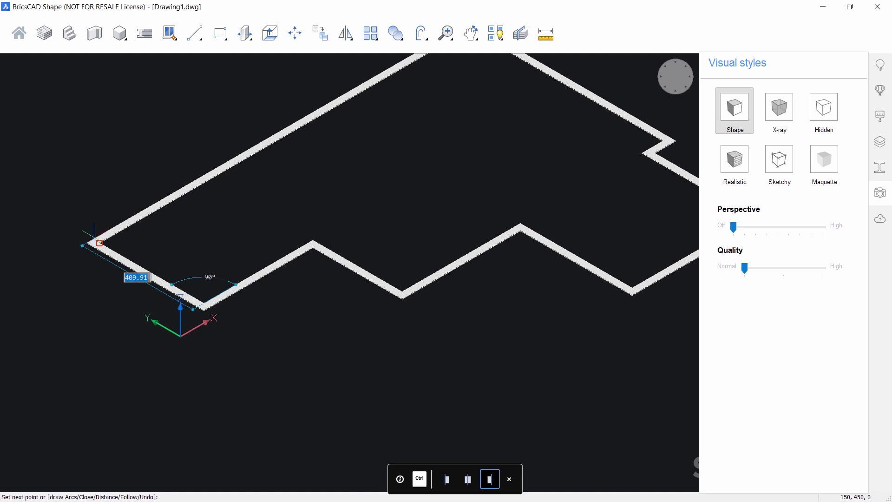
pyautogui.click(99, 242)
# Finish the polysolid walls at a height of 300 cm, keeping the 25 cm width, and hide the visual style settings.
pyautogui.scroll(-2, 117, 325)
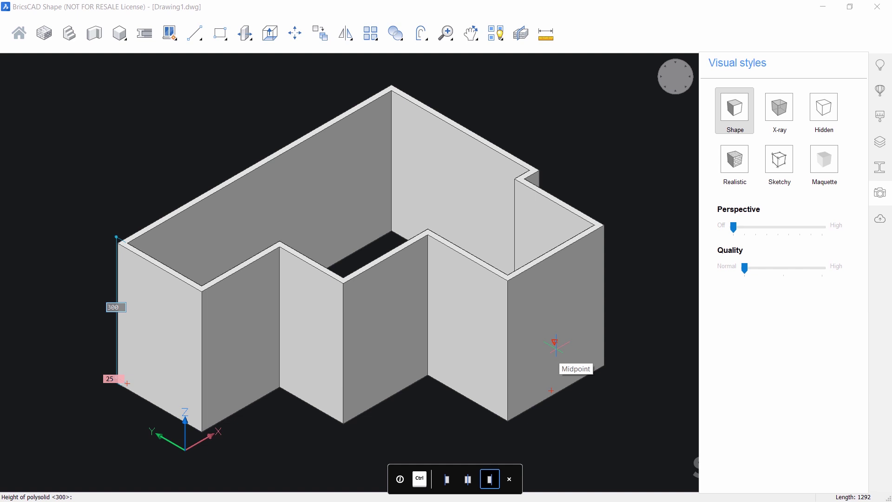
pyautogui.press('Tab')
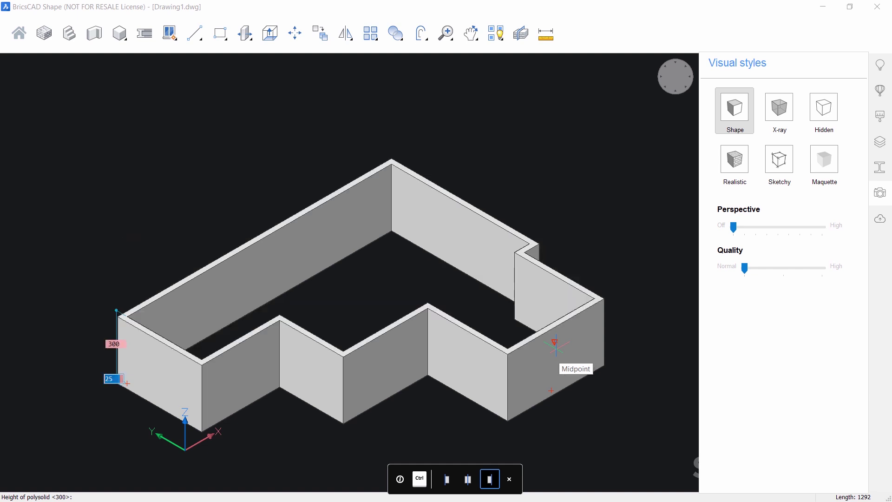
pyautogui.press('Return')
pyautogui.scroll(2, 363, 299)
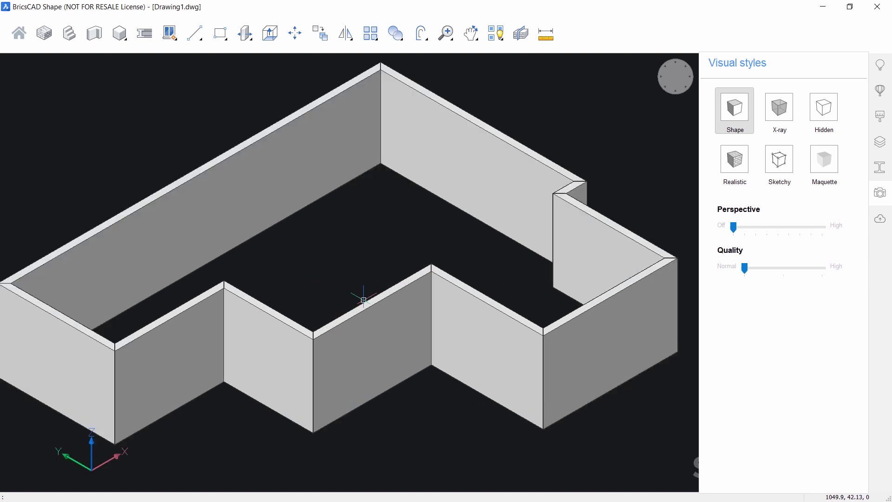
pyautogui.scroll(1, 618, 306)
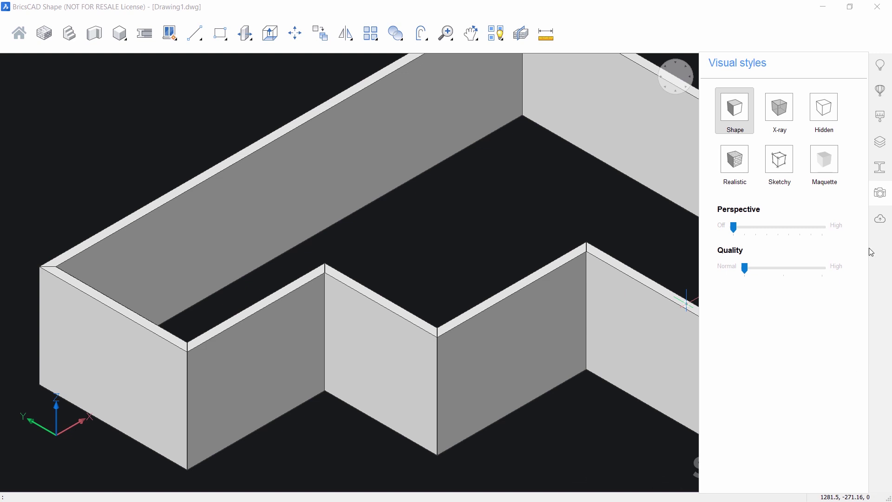
pyautogui.click(880, 192)
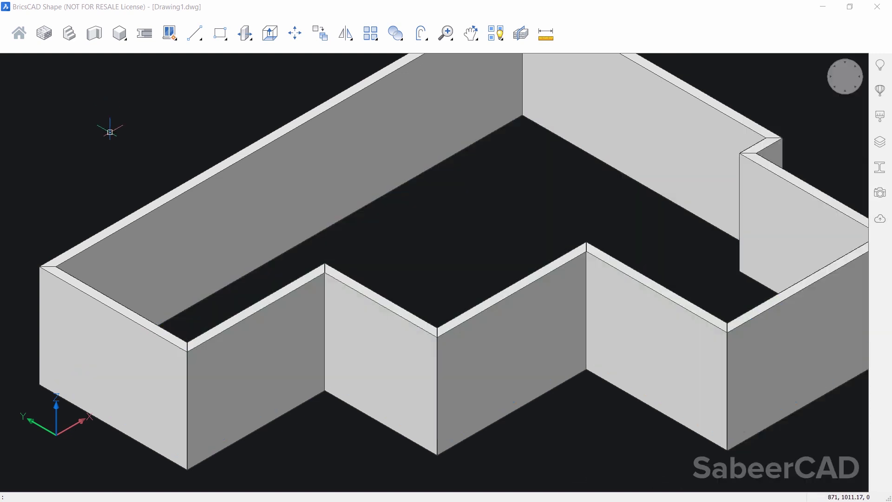
# Draw a polysolid partition from the recessed outer corner along positive Y to the long outer wall, 300 cm high down from the wall top.
pyautogui.click(95, 33)
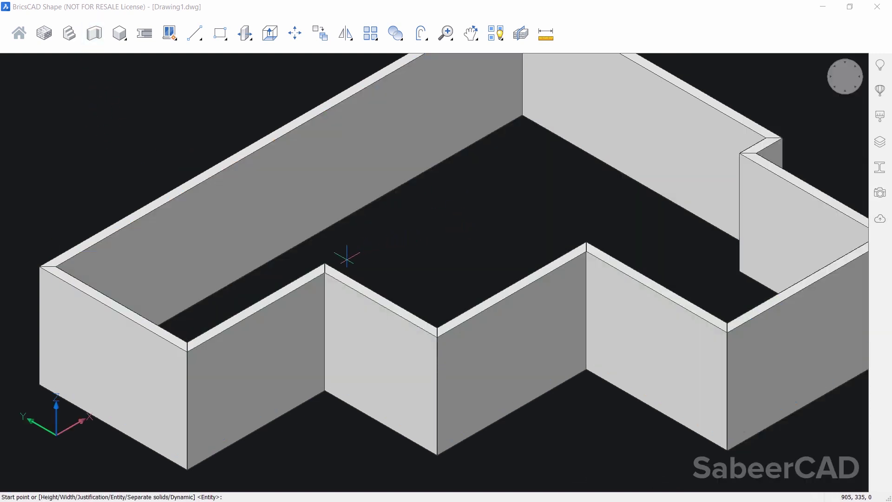
pyautogui.click(325, 263)
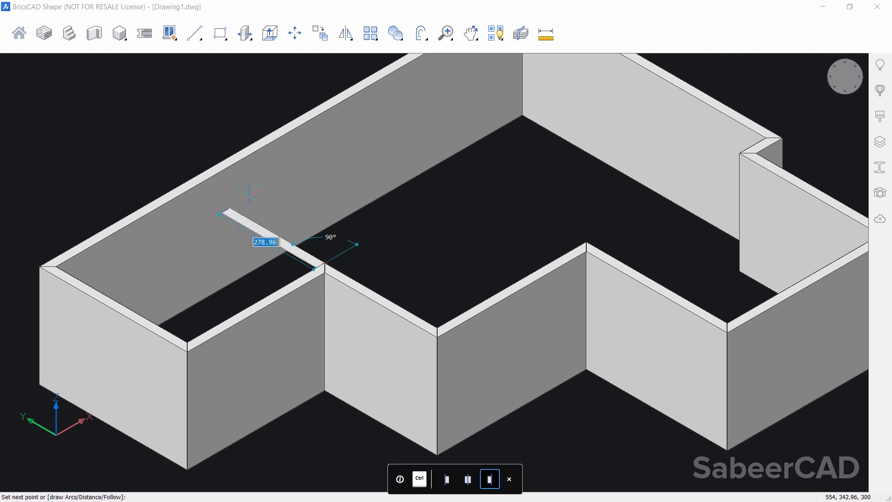
pyautogui.click(191, 187)
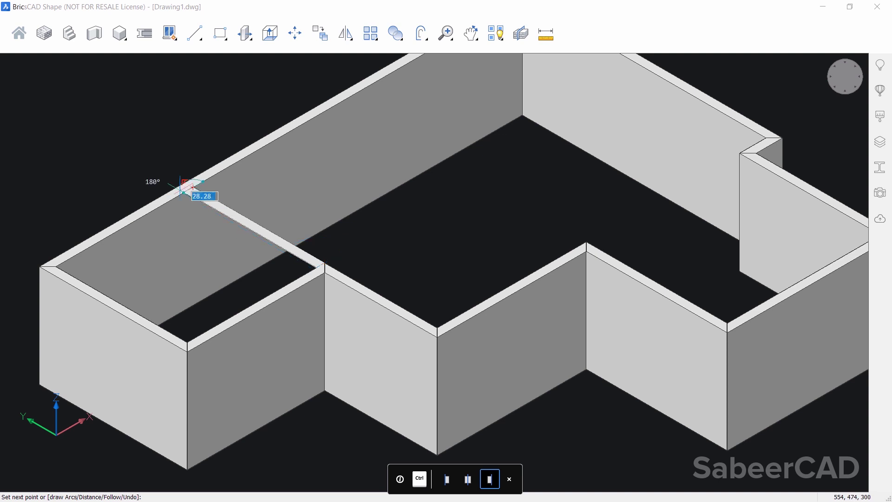
pyautogui.press('Return')
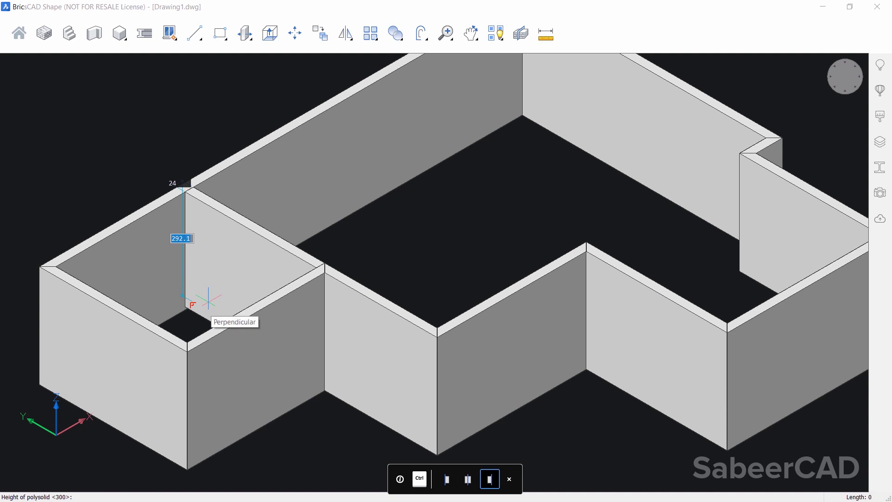
pyautogui.write('300')
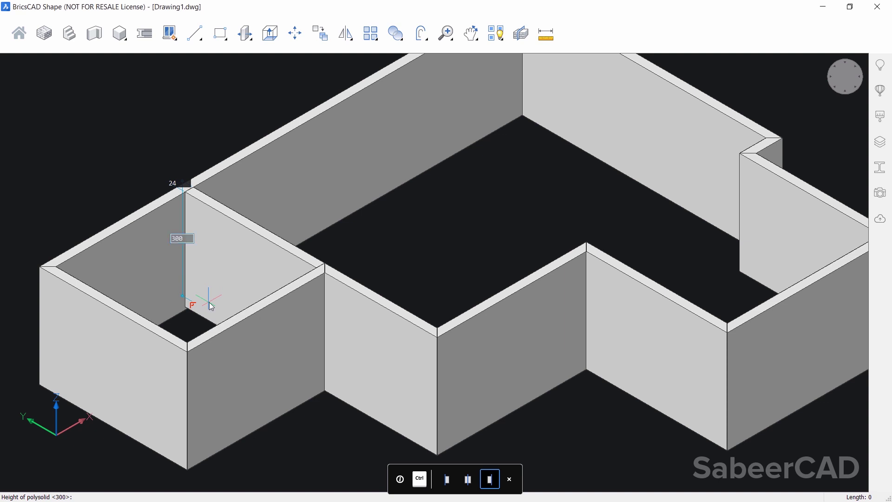
pyautogui.press('Return')
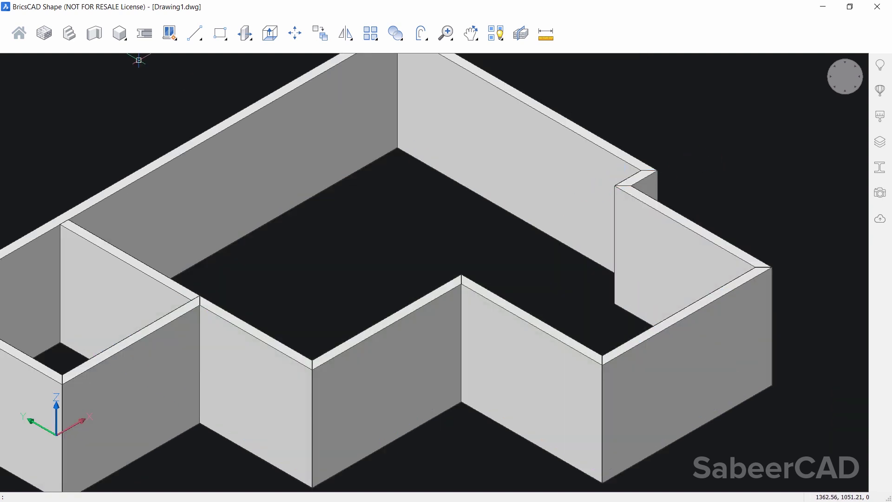
# Draw a second polysolid partition from the other recessed corner along positive X to the jog corner, with flipped justification and 300 cm height.
pyautogui.click(94, 33)
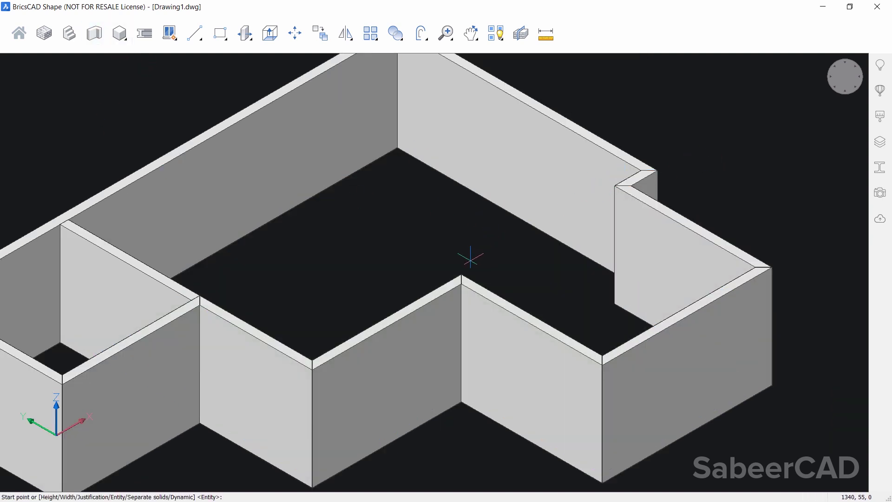
pyautogui.click(461, 275)
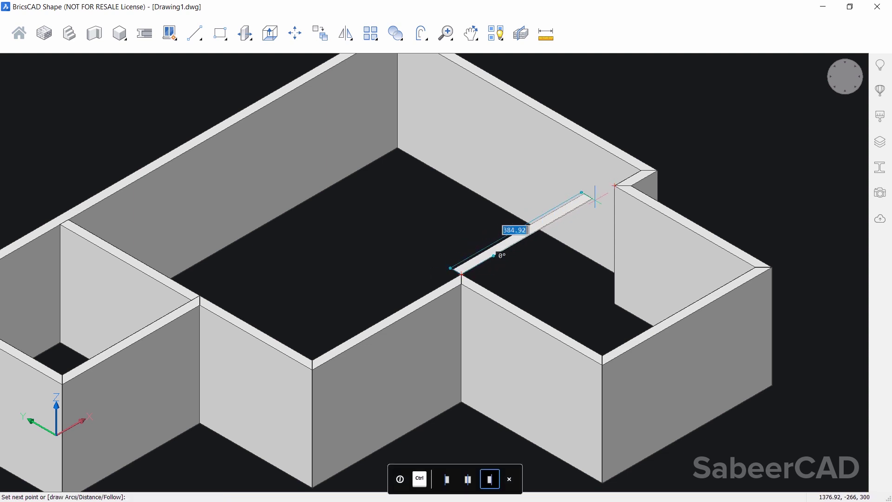
pyautogui.press('ctrl')
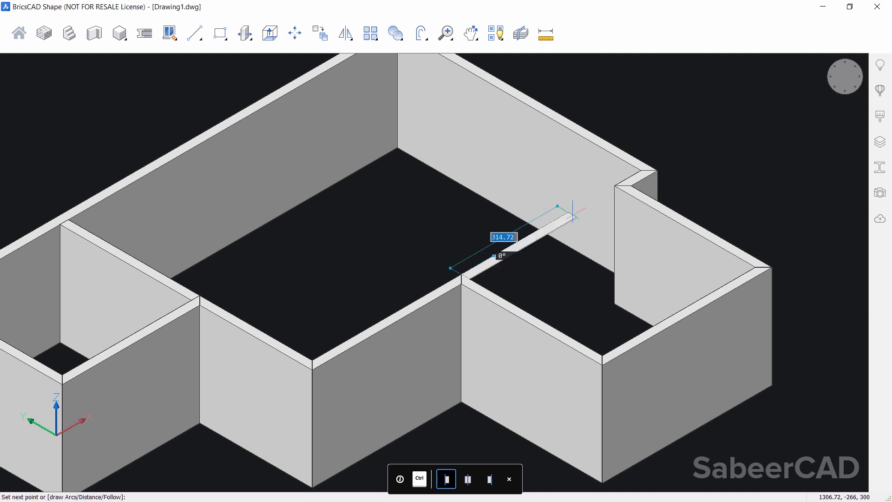
pyautogui.click(614, 186)
pyautogui.press('Return')
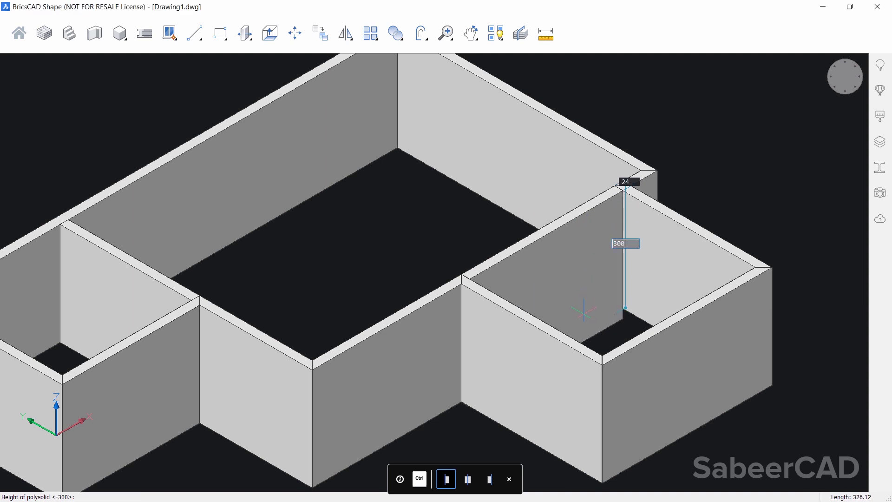
pyautogui.click(584, 314)
# Copy the first partition along the long outer wall in positive X, using its top corner on that wall as base point.
pyautogui.moveTo(348, 237)
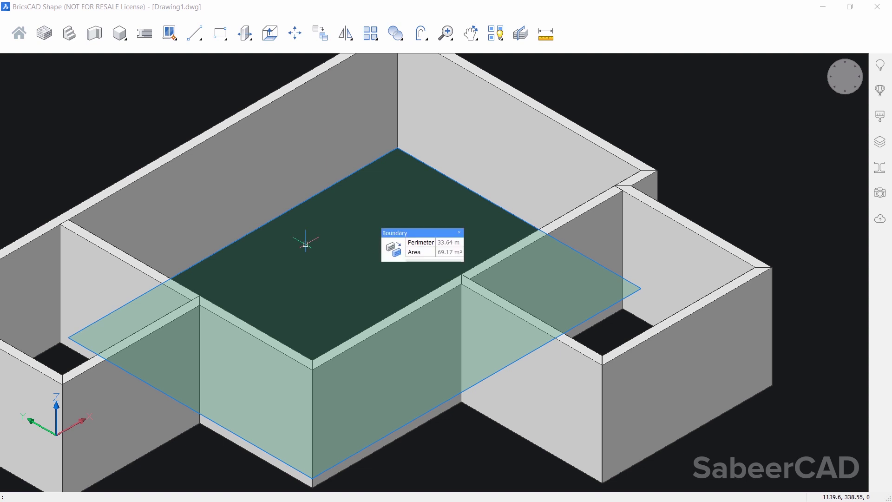
pyautogui.moveTo(145, 278)
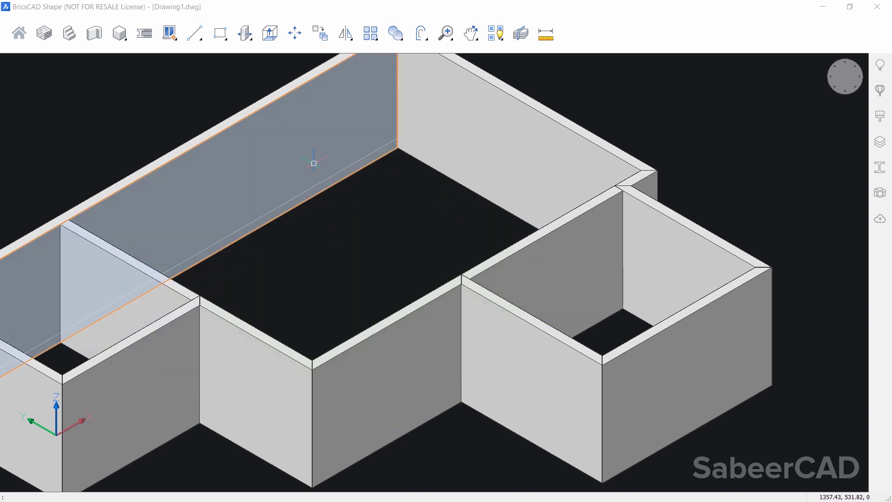
pyautogui.moveTo(268, 154)
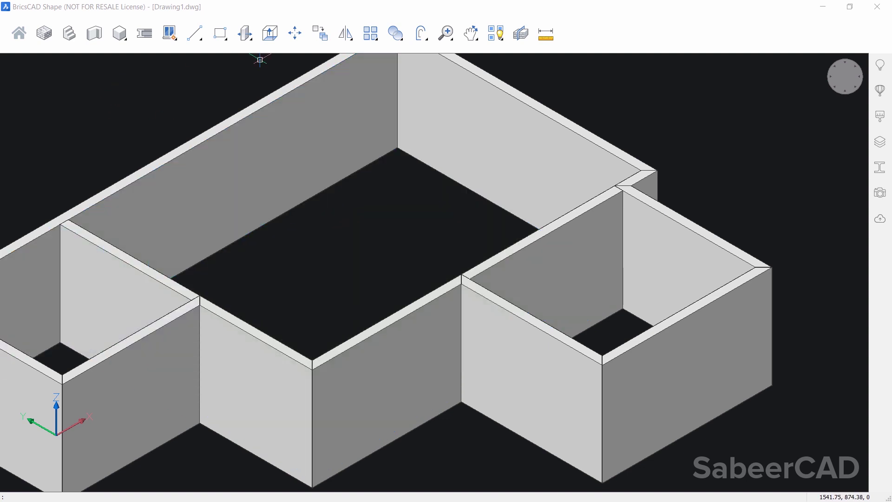
pyautogui.click(329, 41)
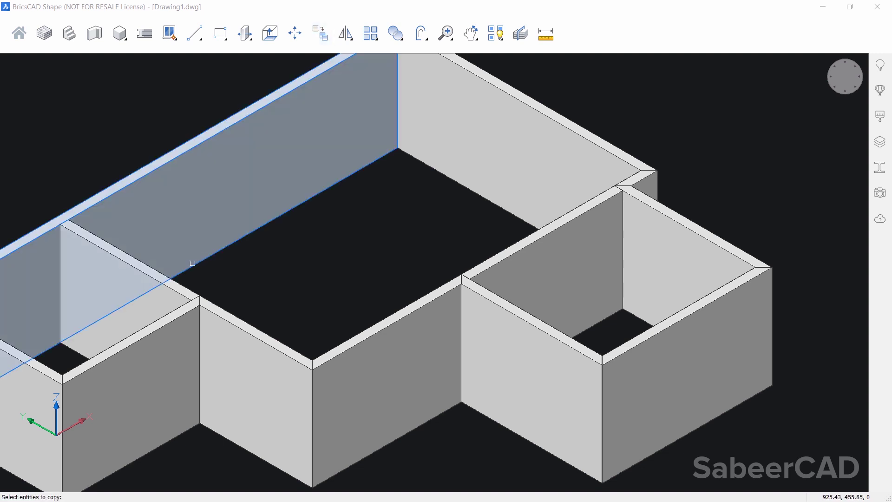
pyautogui.press('Return')
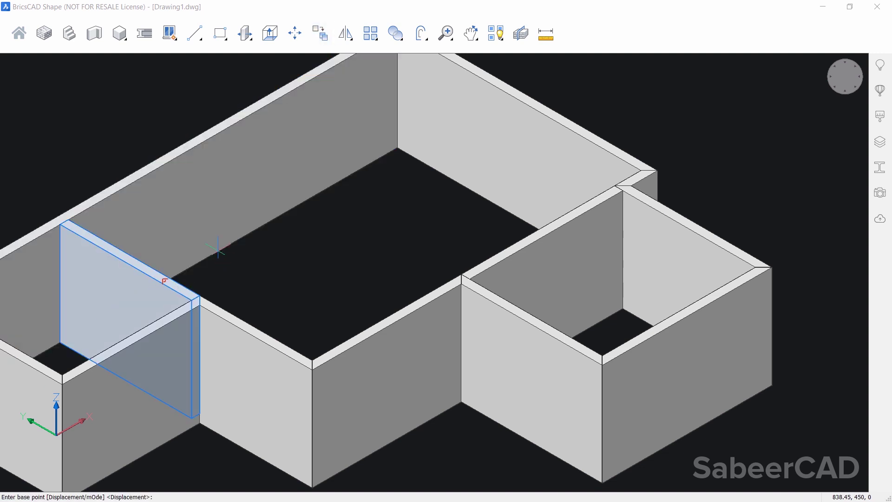
pyautogui.click(68, 219)
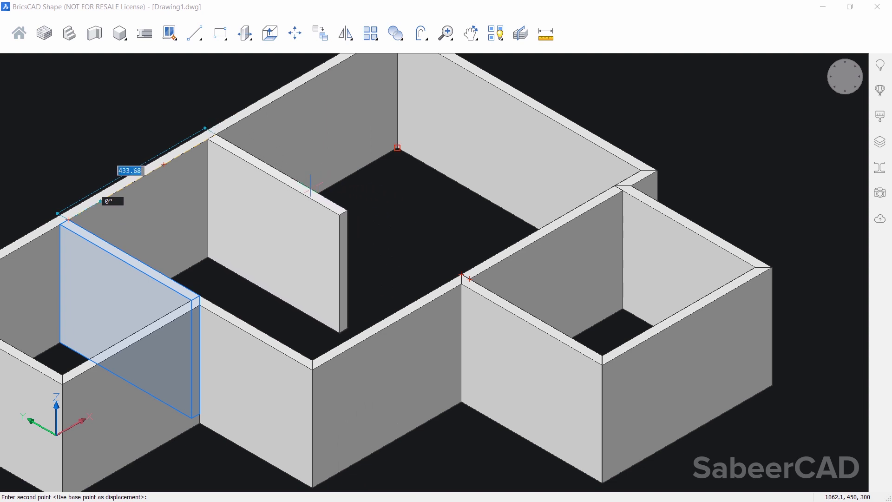
pyautogui.click(217, 133)
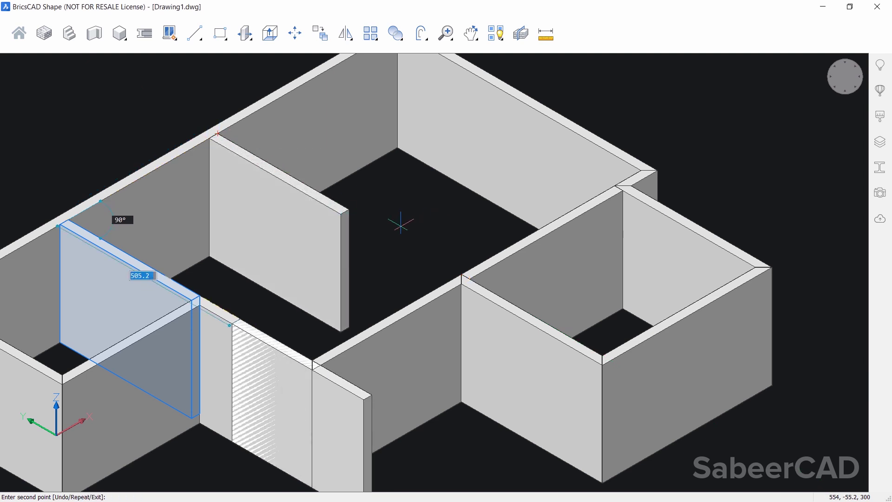
pyautogui.press('Return')
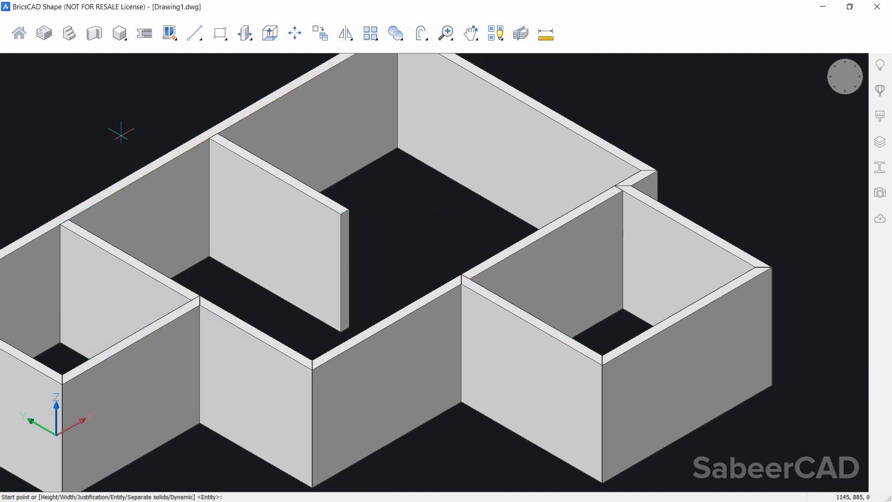
# Draw a 300 cm high polysolid wall from the copied partition's free end perpendicular to the far outer wall, with flipped justification.
pyautogui.click(94, 33)
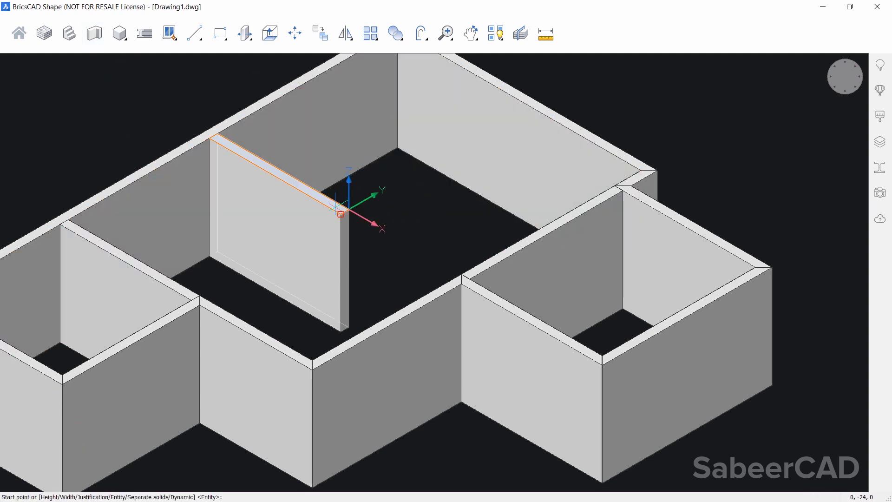
pyautogui.click(339, 213)
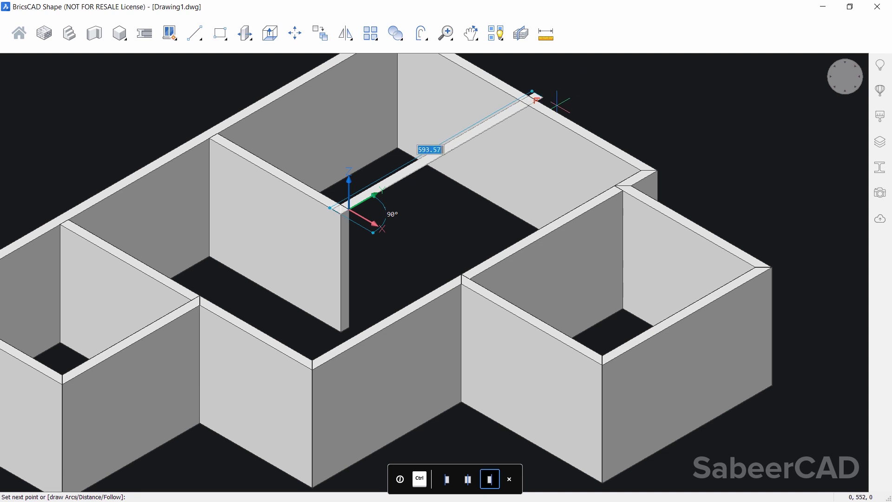
pyautogui.click(528, 105)
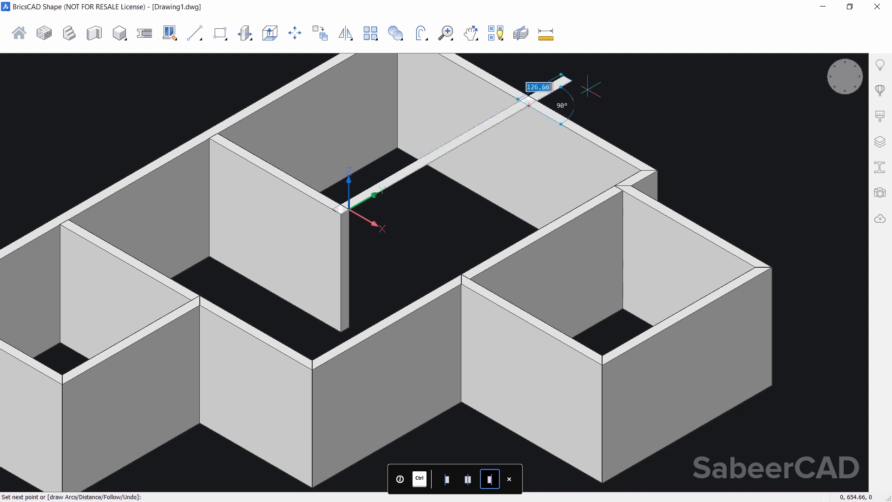
pyautogui.press('ctrl')
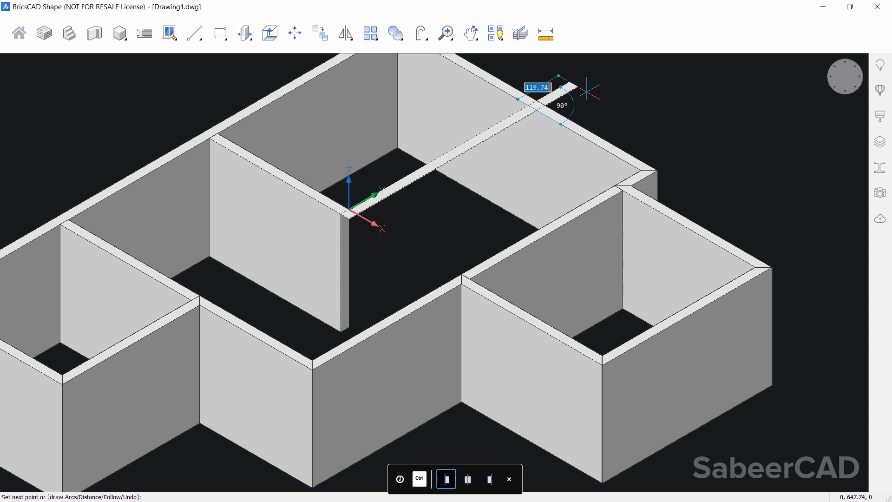
pyautogui.click(527, 158)
pyautogui.press('Return')
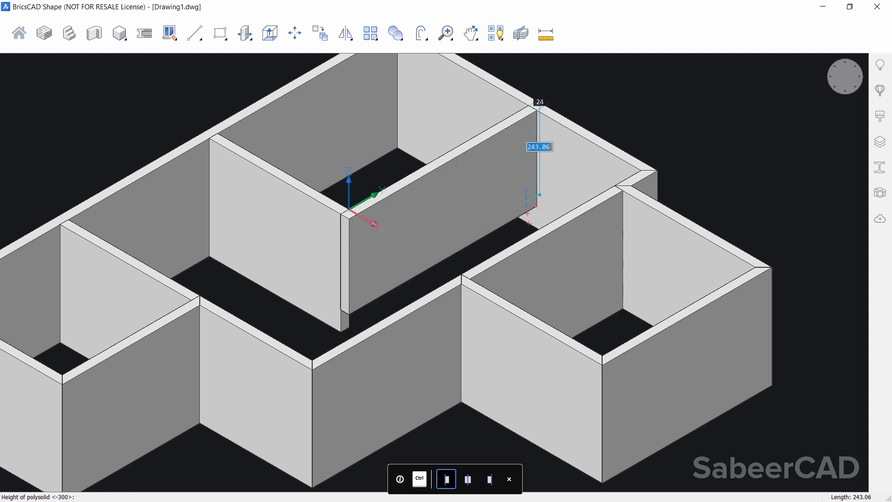
pyautogui.write('300')
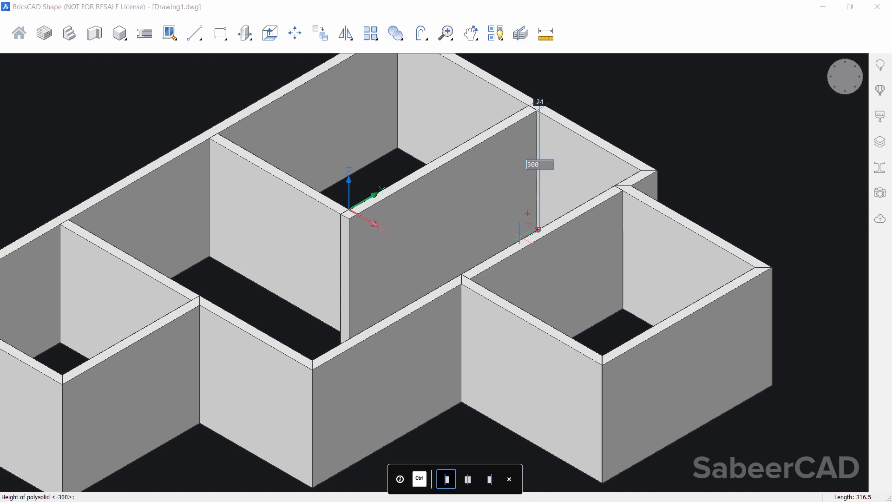
pyautogui.press('Return')
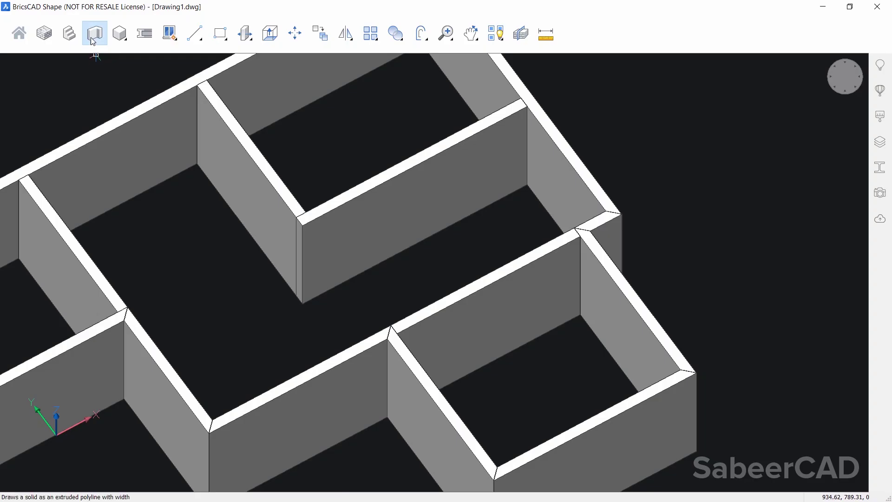
# Start a polysolid 150 cm along the new wall's top edge and run it perpendicular to the facing partition, with the justification flipped.
pyautogui.click(95, 33)
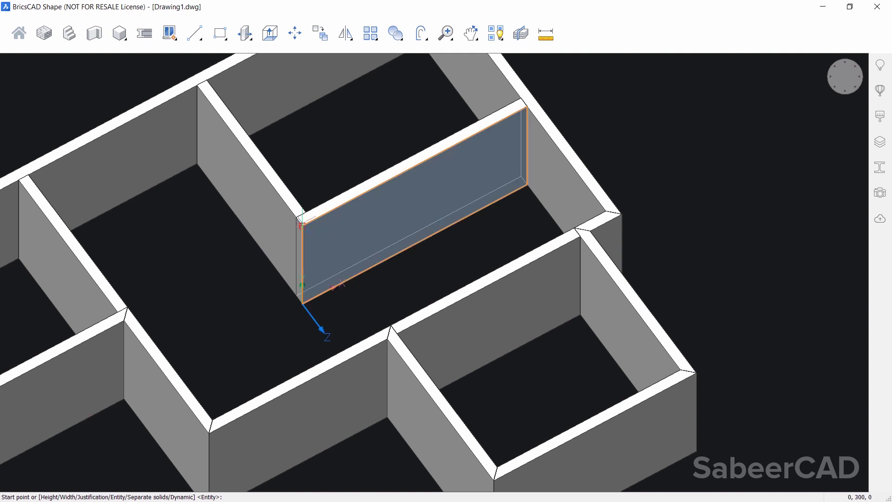
pyautogui.scroll(4, 300, 204)
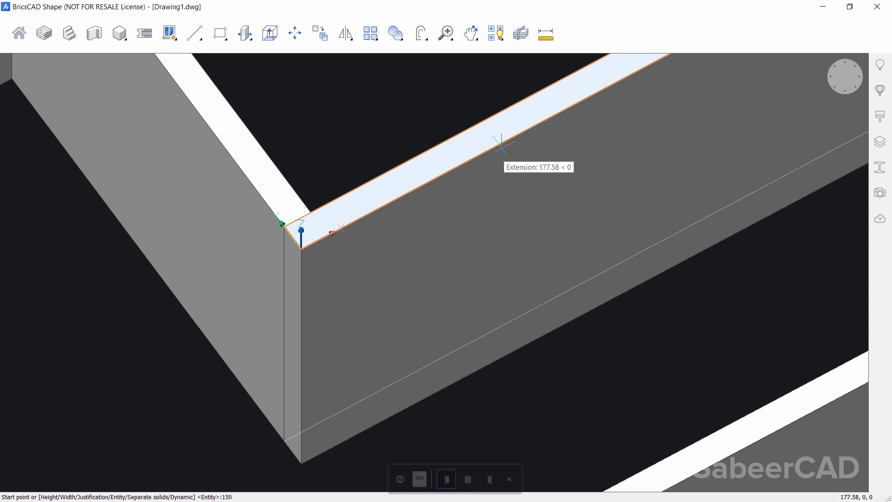
pyautogui.click(501, 145)
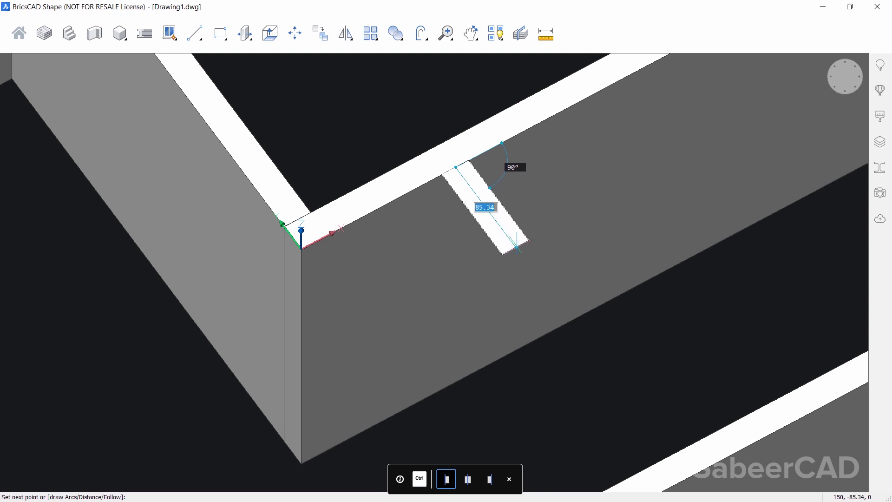
pyautogui.press('ctrl')
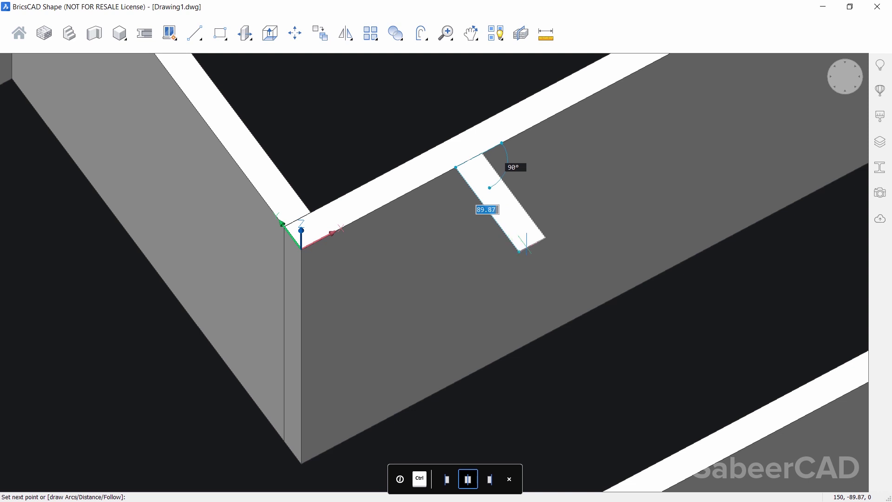
pyautogui.press('ctrl')
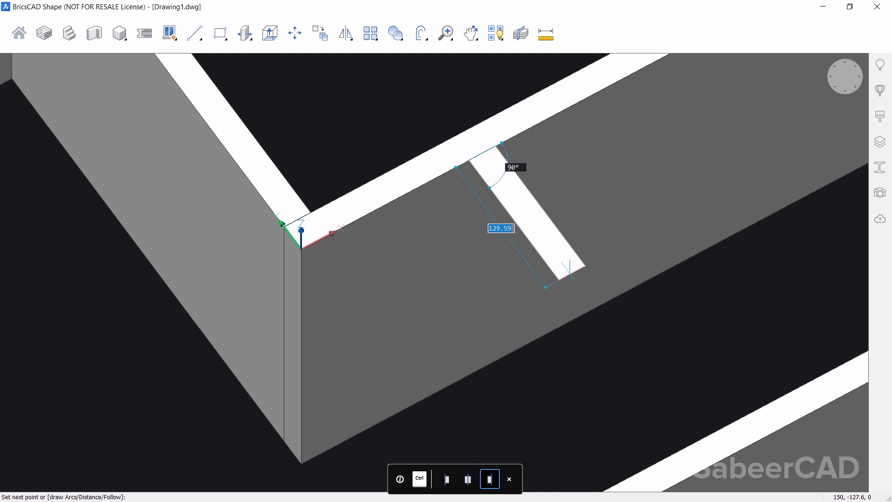
pyautogui.moveTo(641, 332); pyautogui.dragTo(601, 267, button='middle')
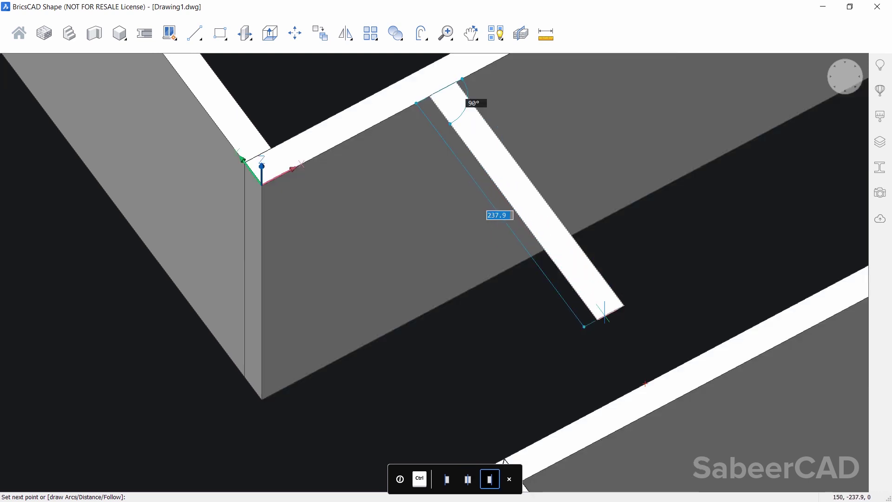
pyautogui.click(654, 378)
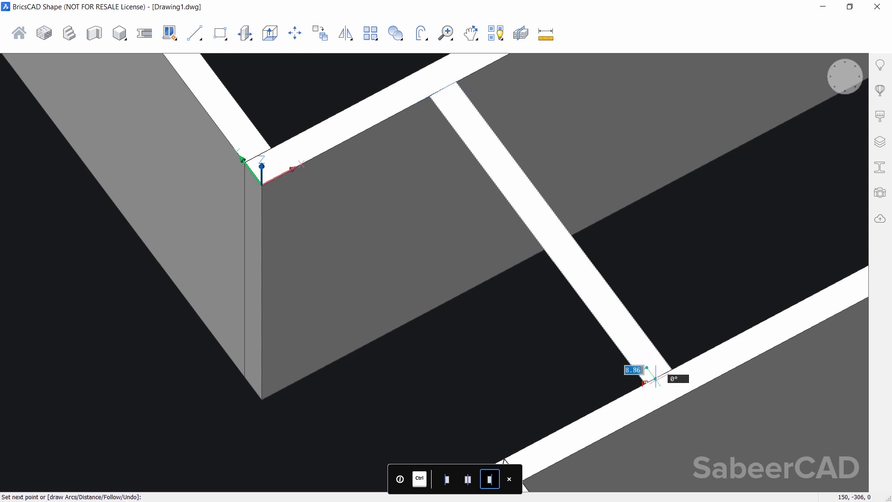
# Finish the partition that starts at the 150 cm point and ends at the facing wall with a height of 300 cm.
pyautogui.press('Return')
pyautogui.scroll(-1, 651, 391)
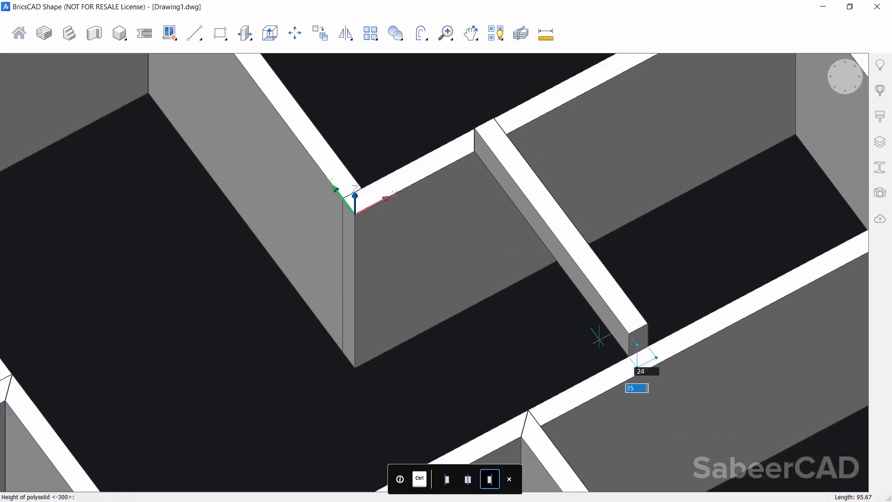
pyautogui.moveTo(606, 441); pyautogui.dragTo(573, 342, button='middle')
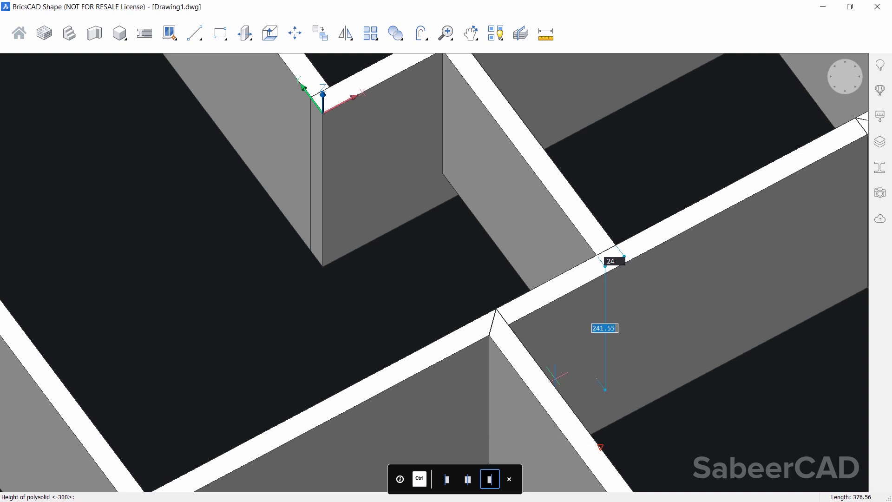
pyautogui.write('300')
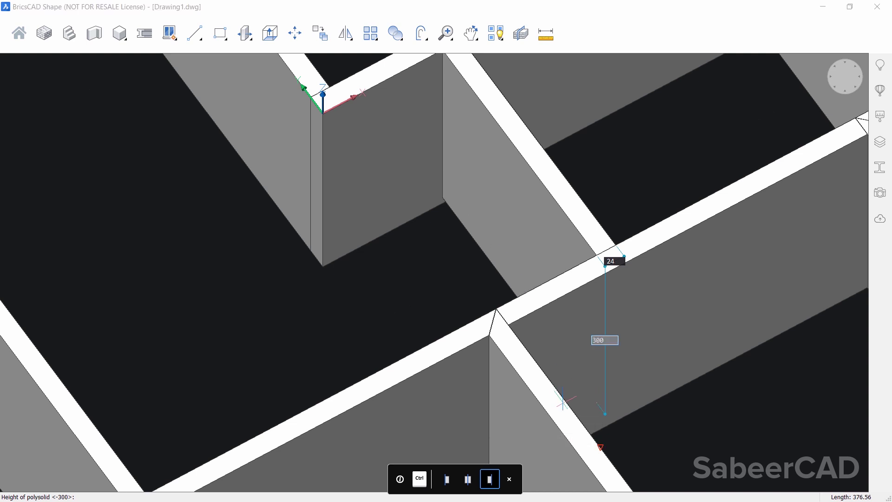
pyautogui.press('Return')
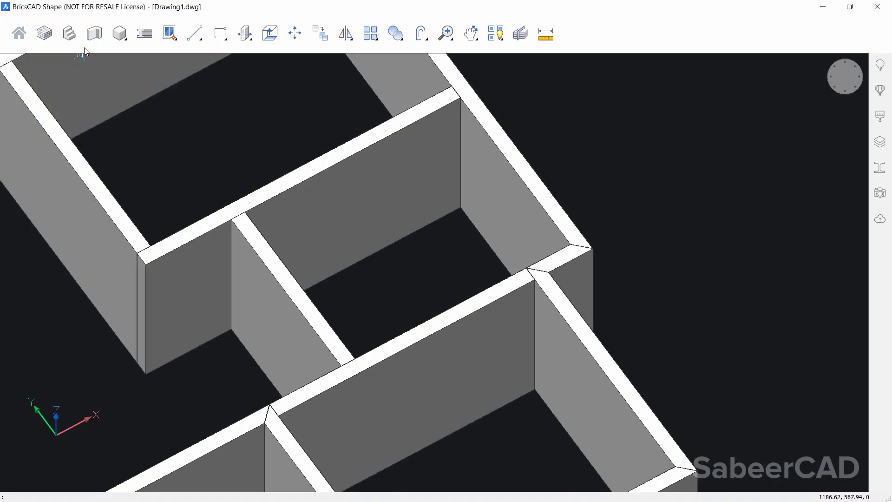
# Draw a polysolid partition from the midpoint of the new wall's top edge along positive X to the outer wall, 300 cm high and 10 cm wide.
pyautogui.click(95, 33)
pyautogui.keyDown('shift'); pyautogui.moveTo(349, 269); pyautogui.dragTo(296, 296, button='middle'); pyautogui.keyUp('shift')
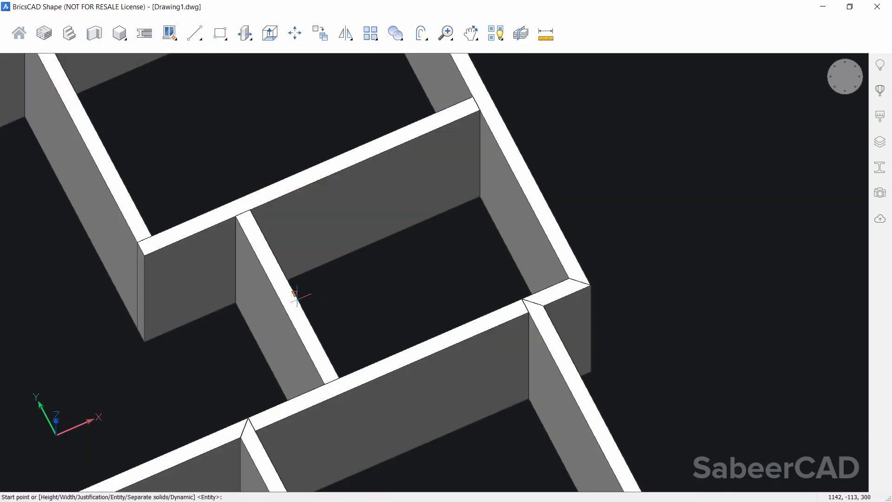
pyautogui.click(295, 295)
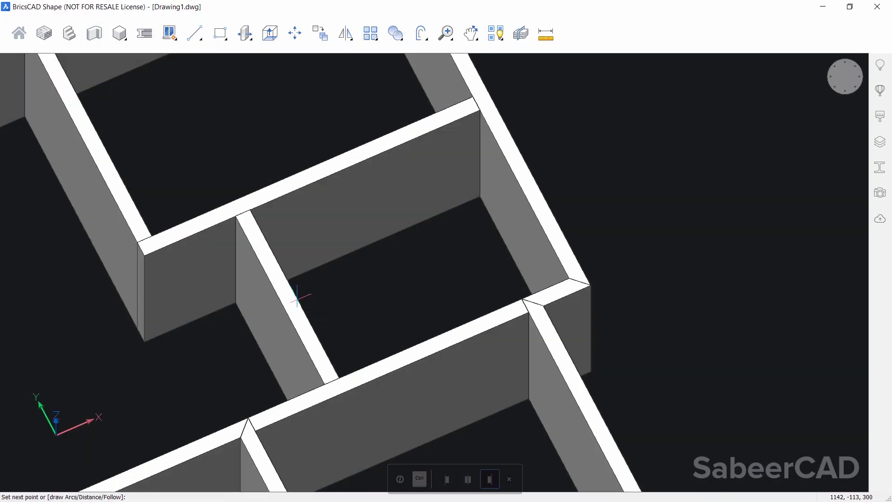
pyautogui.click(521, 190)
pyautogui.press('Return')
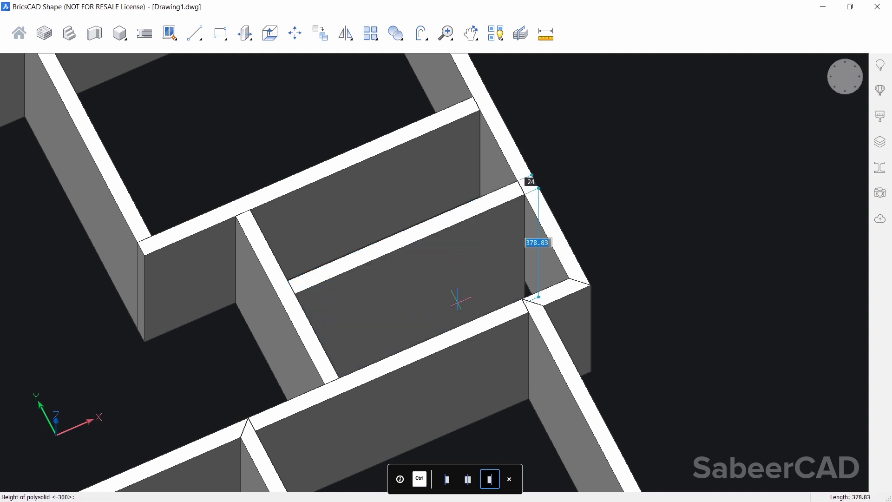
pyautogui.write('300')
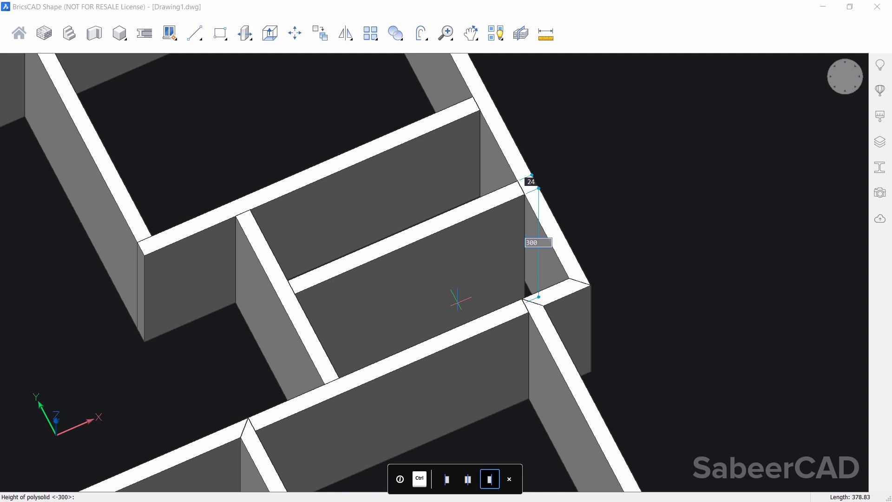
pyautogui.press('Tab')
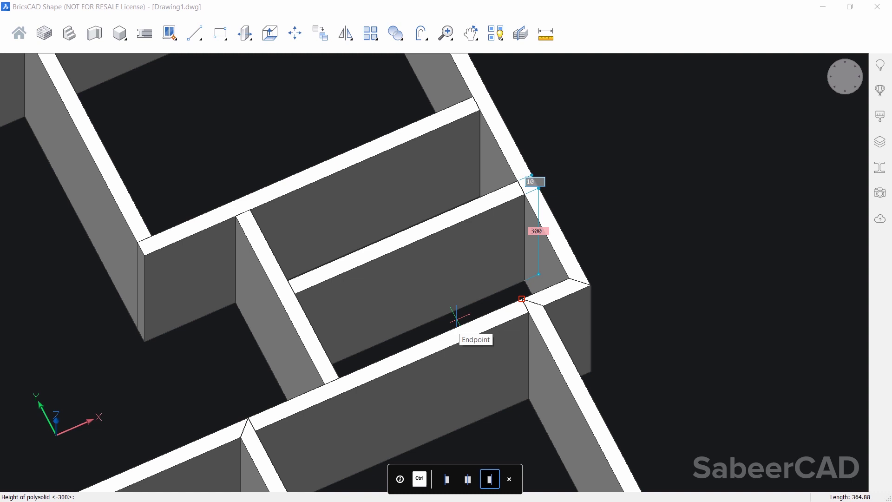
pyautogui.press('Return')
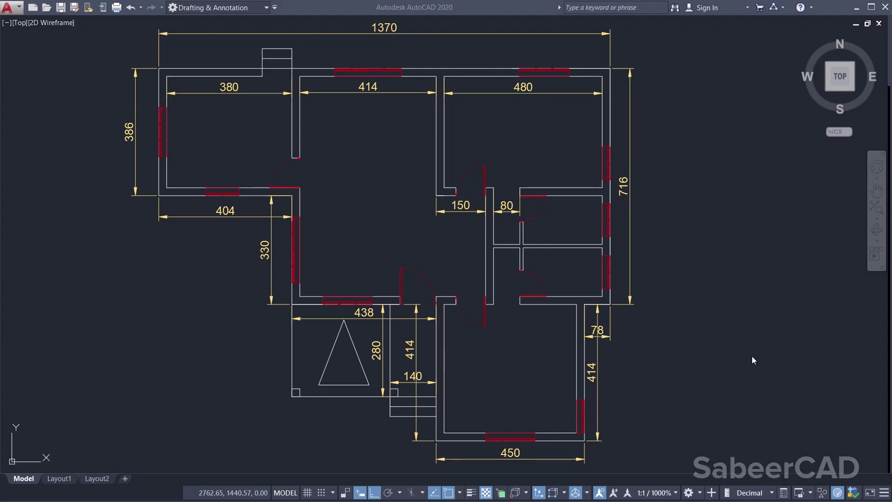
# Check the spacing on the AutoCAD floor plan and copy the 24 cm partition in positive X with an 80 cm gap, using its top corner as base point.
pyautogui.scroll(4, 540, 227)
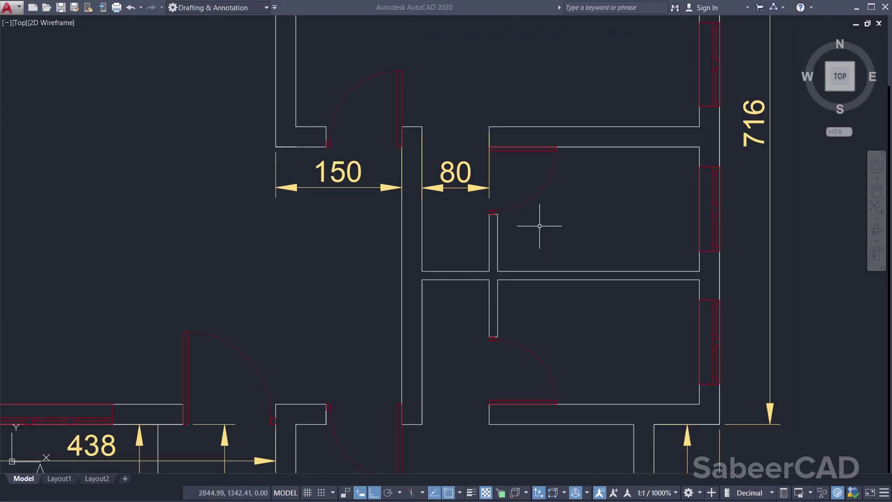
pyautogui.scroll(-2, 539, 226)
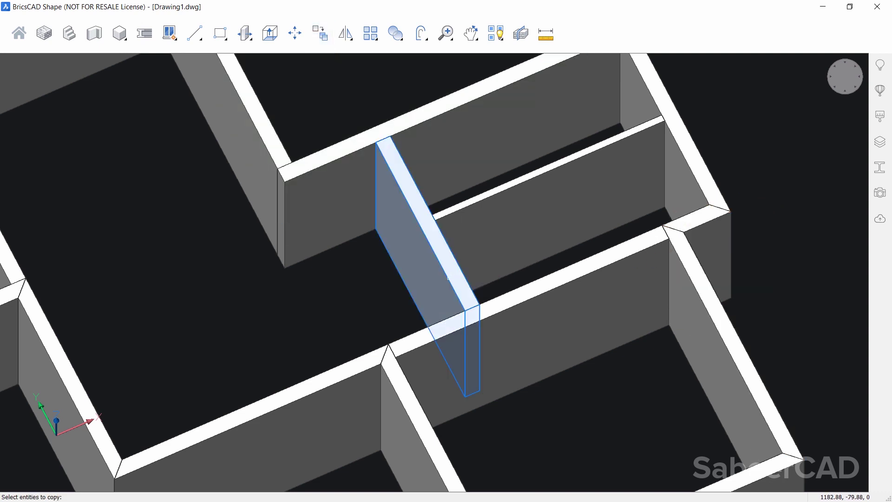
pyautogui.press('Return')
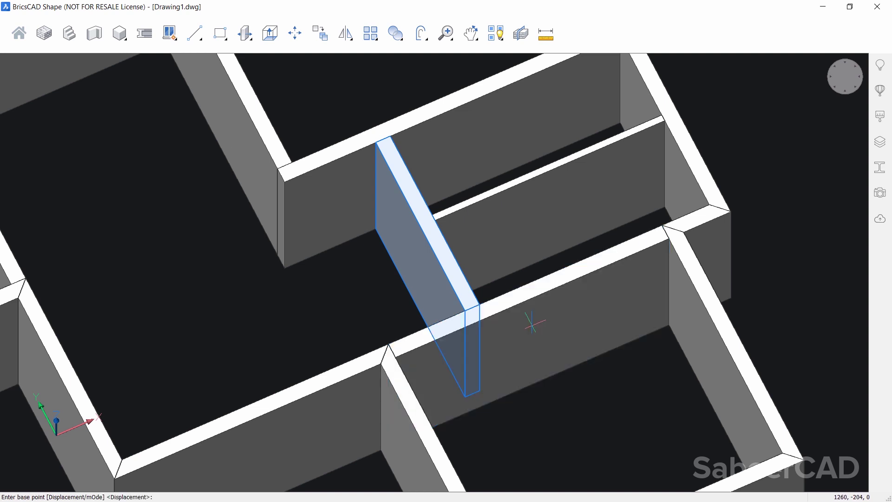
pyautogui.click(465, 311)
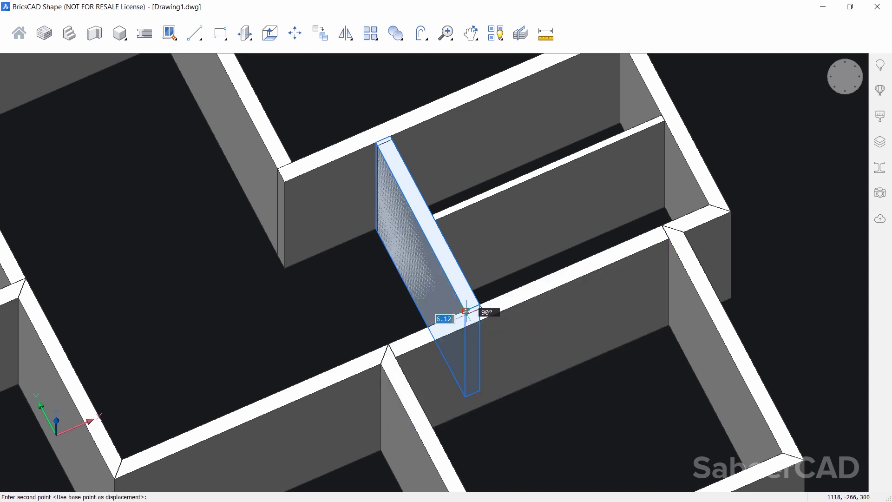
pyautogui.click(542, 276)
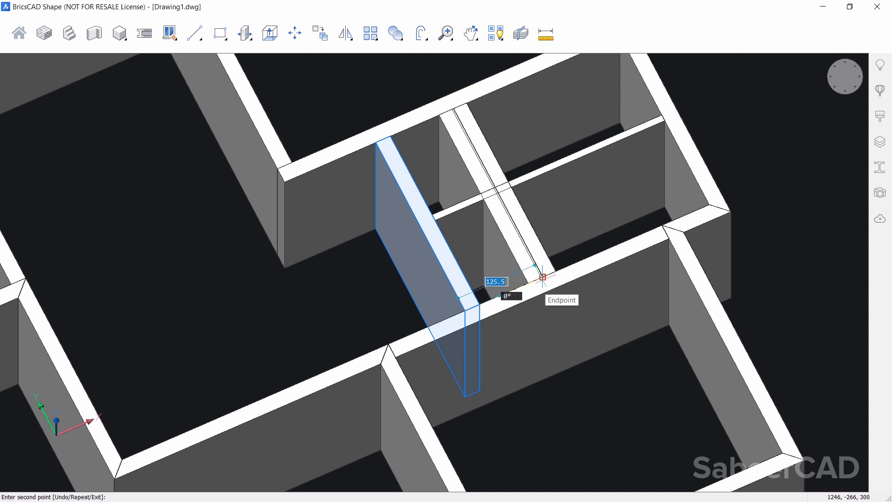
pyautogui.press('Return')
# Measure the clear distance between the original partition and its copy along the top edges.
pyautogui.scroll(2, 544, 278)
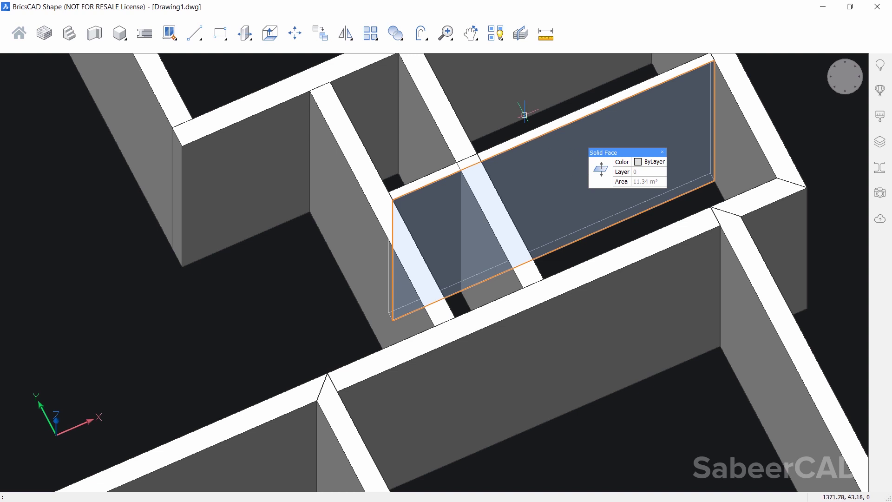
pyautogui.click(546, 34)
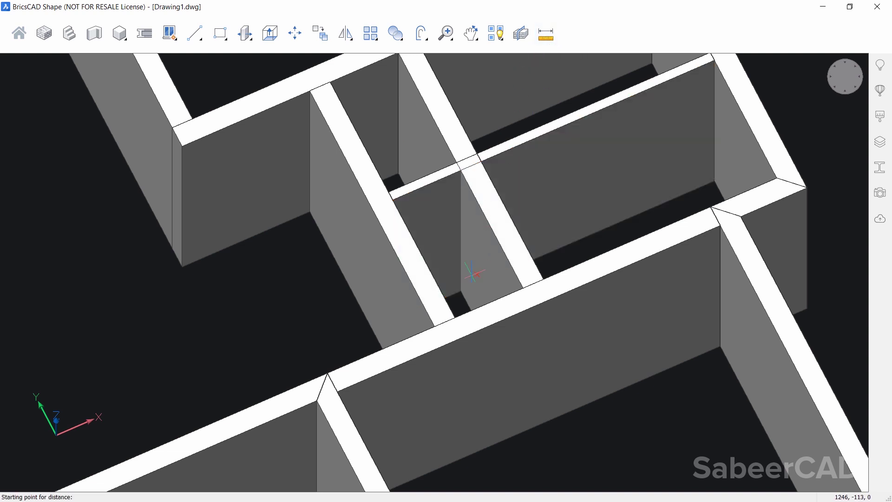
pyautogui.click(455, 318)
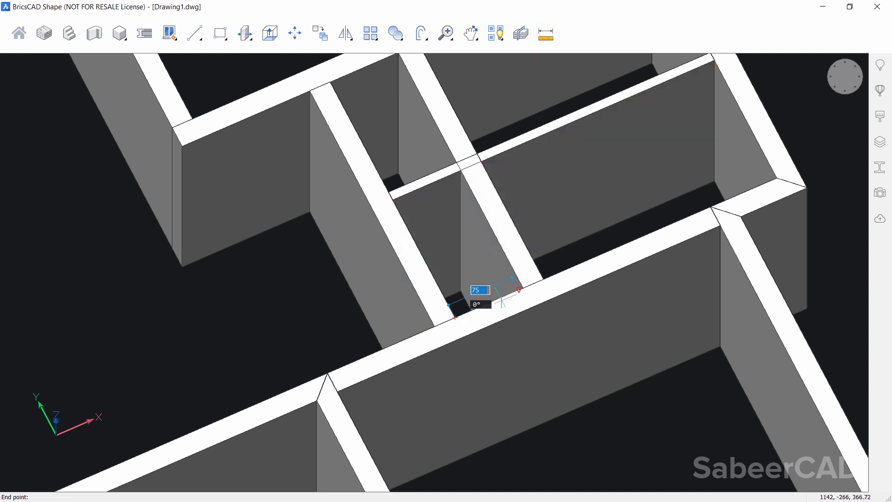
pyautogui.click(523, 288)
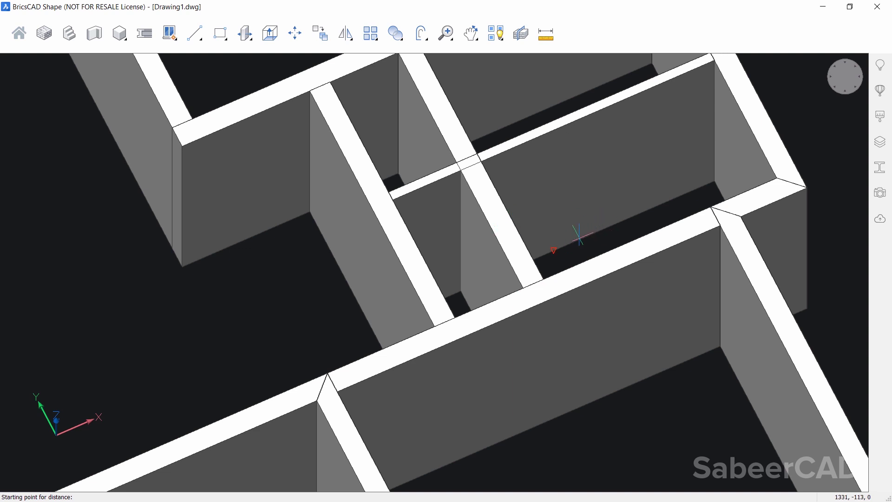
pyautogui.keyDown('shift'); pyautogui.moveTo(580, 236); pyautogui.dragTo(365, 227, button='middle'); pyautogui.keyUp('shift')
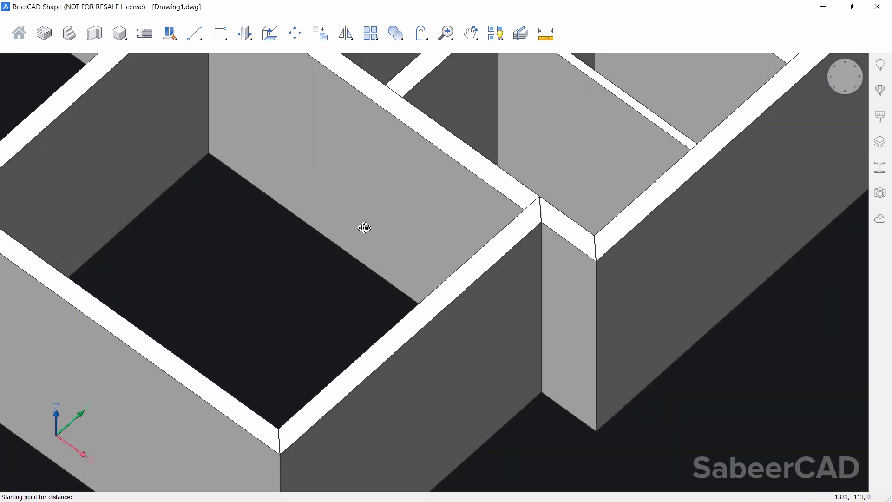
pyautogui.scroll(-1, 364, 227)
pyautogui.scroll(-3, 383, 186)
pyautogui.press('Escape')
# Push the copied partition's far long face inward by 14 cm with Push/Pull to thin the wall.
pyautogui.scroll(3, 422, 154)
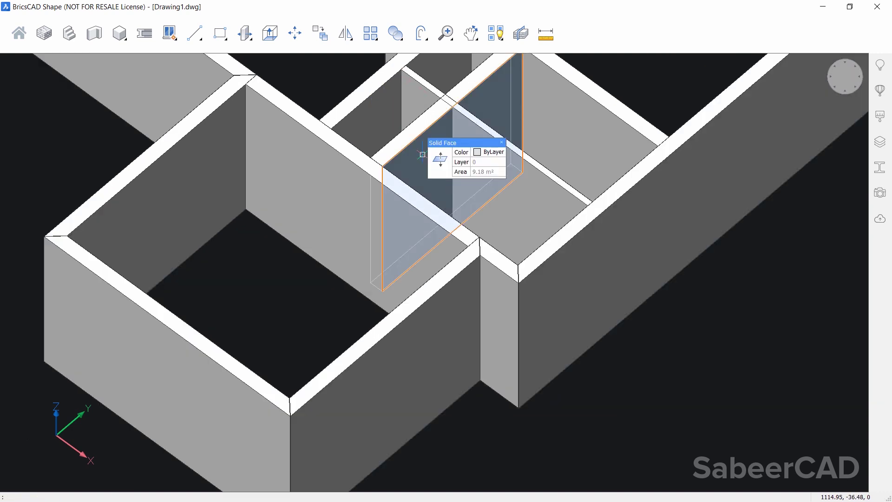
pyautogui.moveTo(443, 165)
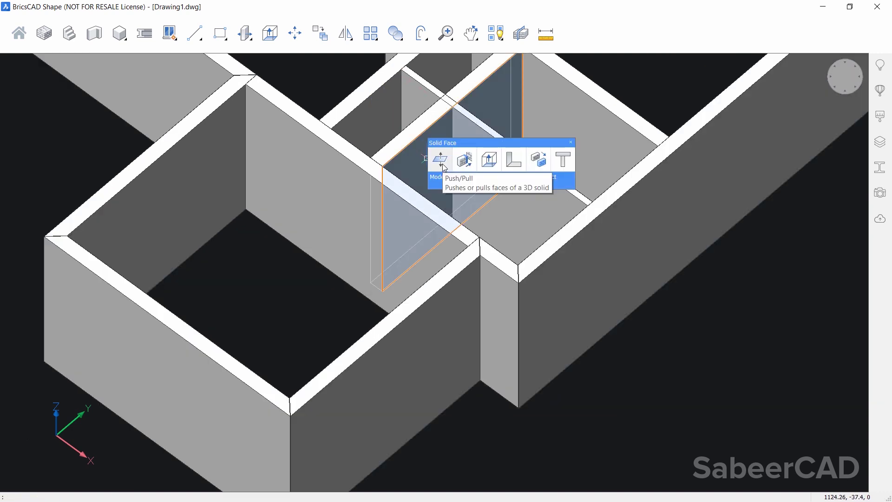
pyautogui.click(443, 166)
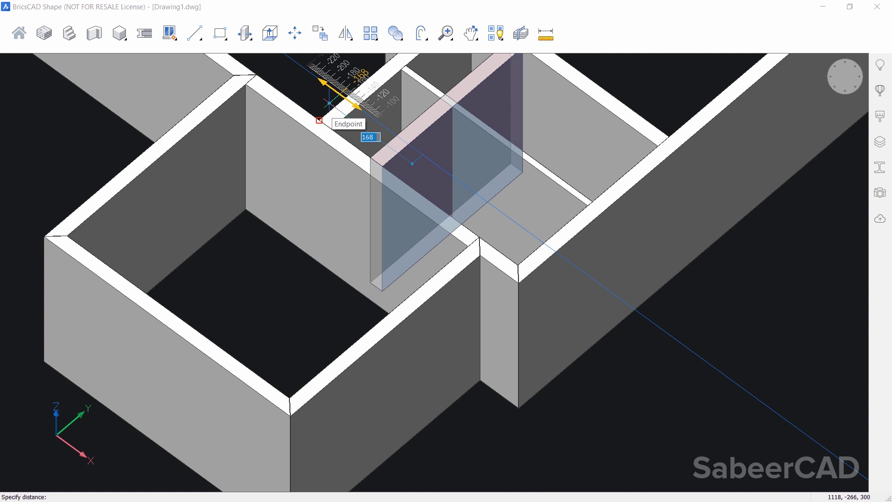
pyautogui.write('14')
pyautogui.press('Return')
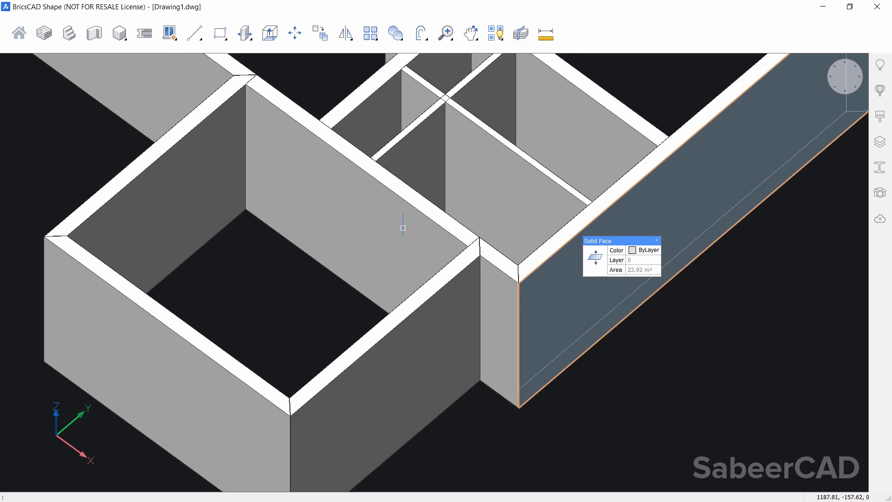
# Extrude the wall boundary between the two parallel partitions through the upper cross wall to open the passage into the large room.
pyautogui.keyDown('shift'); pyautogui.moveTo(398, 251); pyautogui.dragTo(520, 263, button='middle'); pyautogui.keyUp('shift')
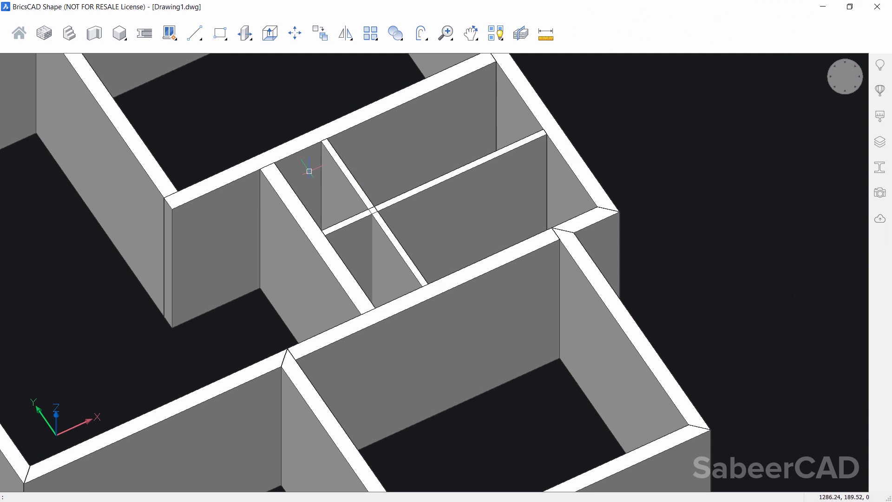
pyautogui.moveTo(307, 171)
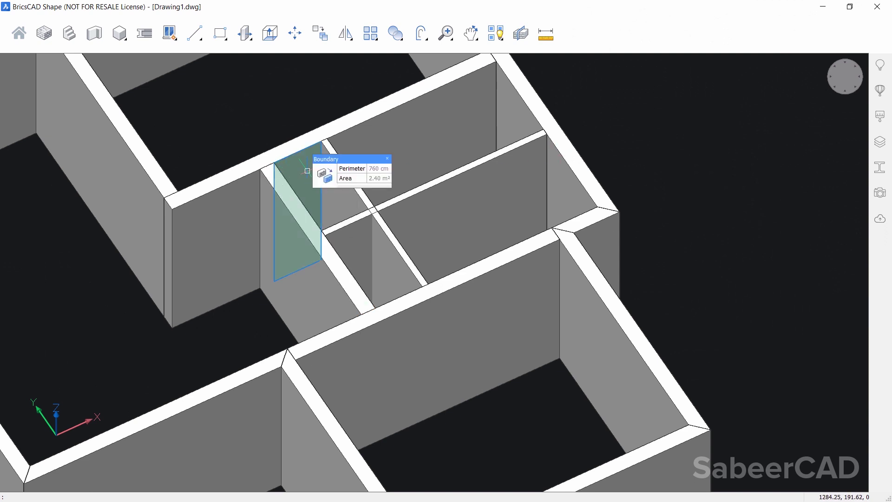
pyautogui.click(270, 33)
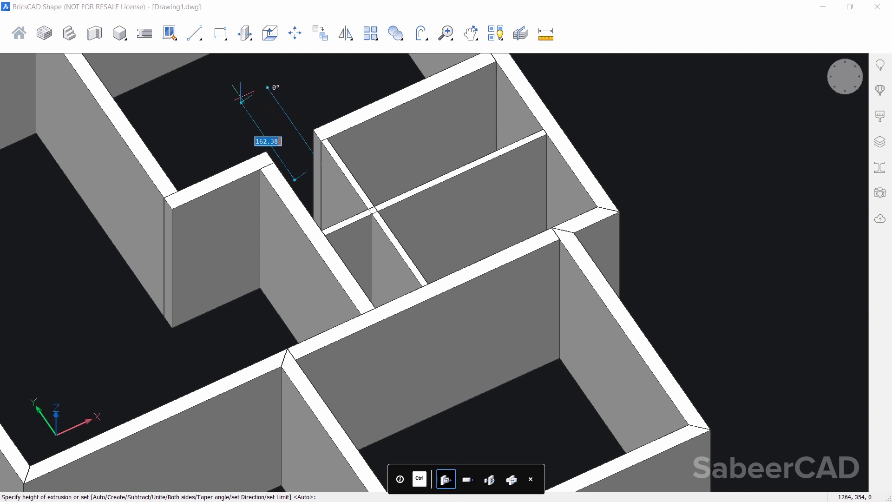
pyautogui.press('Escape')
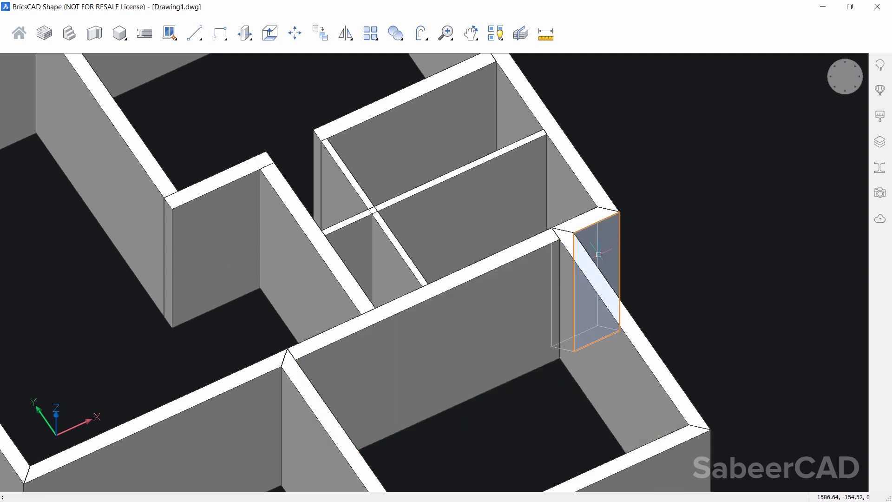
# Extrude the matching boundary at the partitions' other end through the cross wall to open the passage into the lower room.
pyautogui.moveTo(598, 254)
pyautogui.keyDown('shift'); pyautogui.moveTo(643, 245); pyautogui.dragTo(441, 223, button='middle'); pyautogui.keyUp('shift')
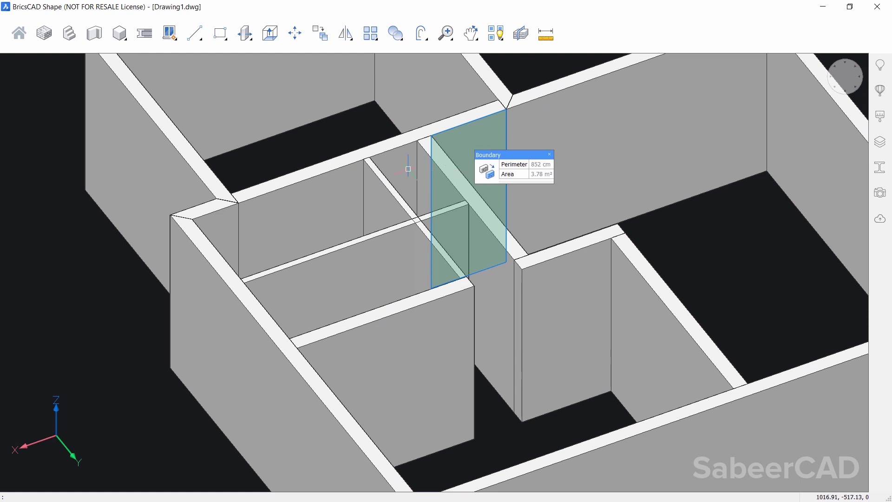
pyautogui.moveTo(387, 160)
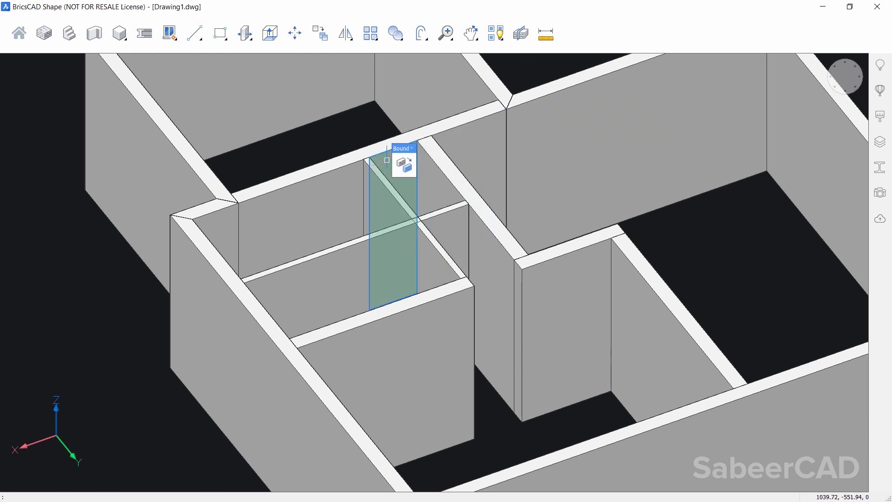
pyautogui.click(270, 33)
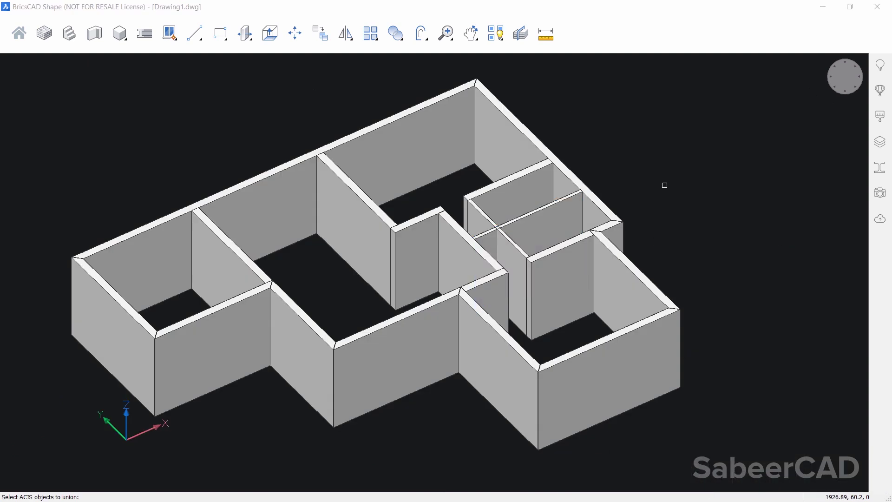
# Union all outer walls and interior partitions into a single solid, selecting them with one crossing window.
pyautogui.click(401, 42)
pyautogui.click(414, 56)
pyautogui.click(669, 121)
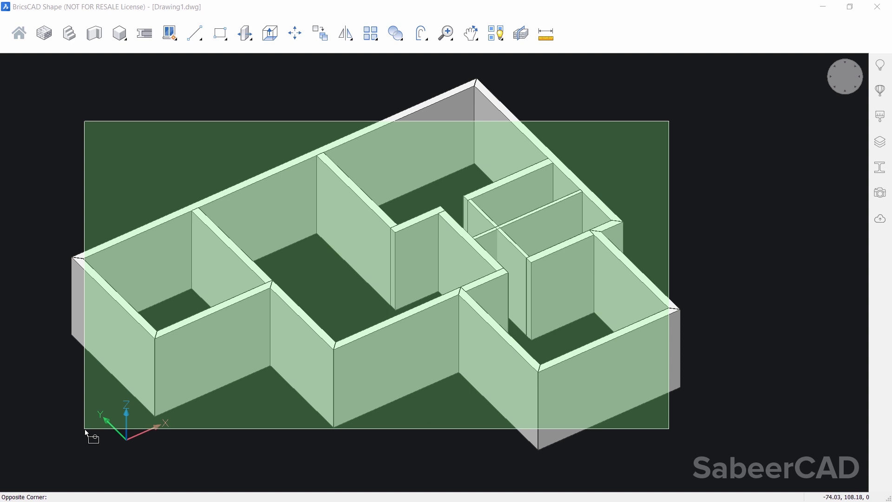
pyautogui.click(85, 428)
pyautogui.press('Return')
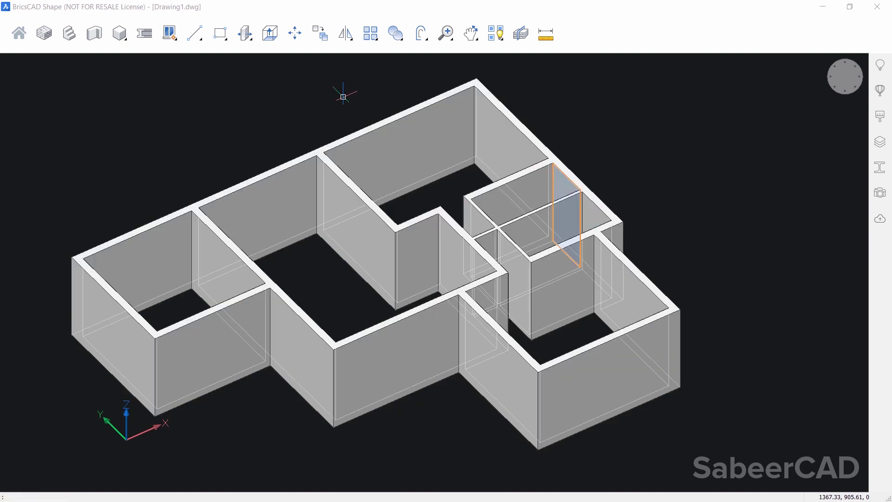
pyautogui.press('Escape')
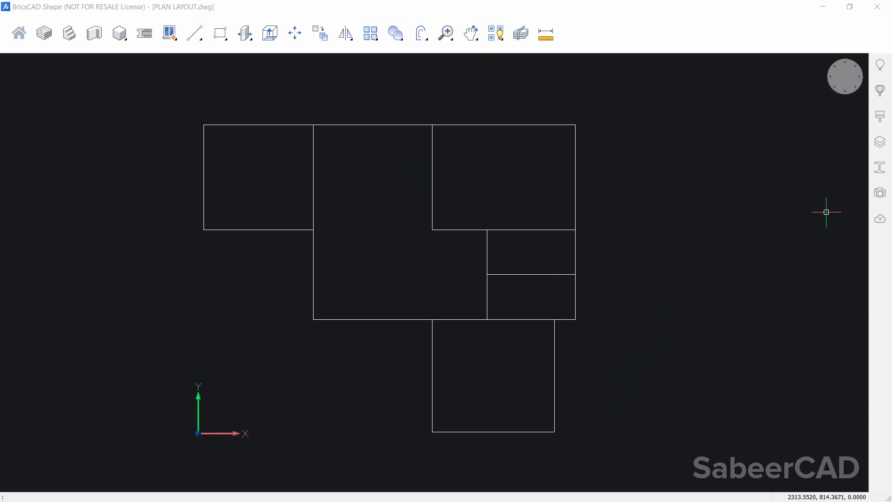
# Show the PLAN LAYOUT drawing in a 3D isometric view.
pyautogui.click(841, 95)
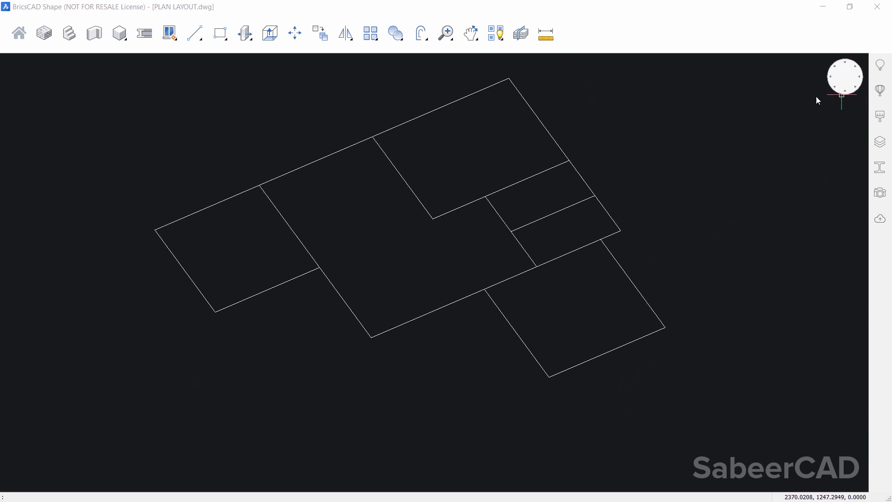
# Create the outer walls as a polysolid from the closed perimeter polyline, with width 24 and height 300.
pyautogui.click(95, 33)
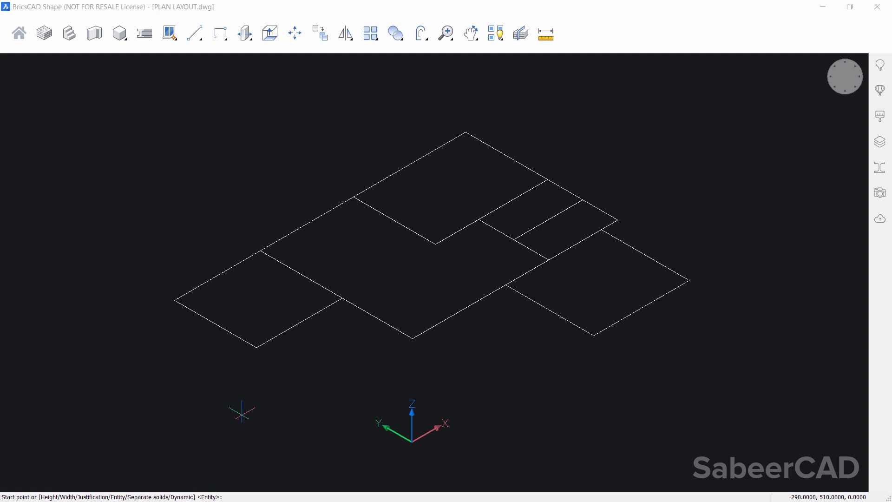
pyautogui.press('Return')
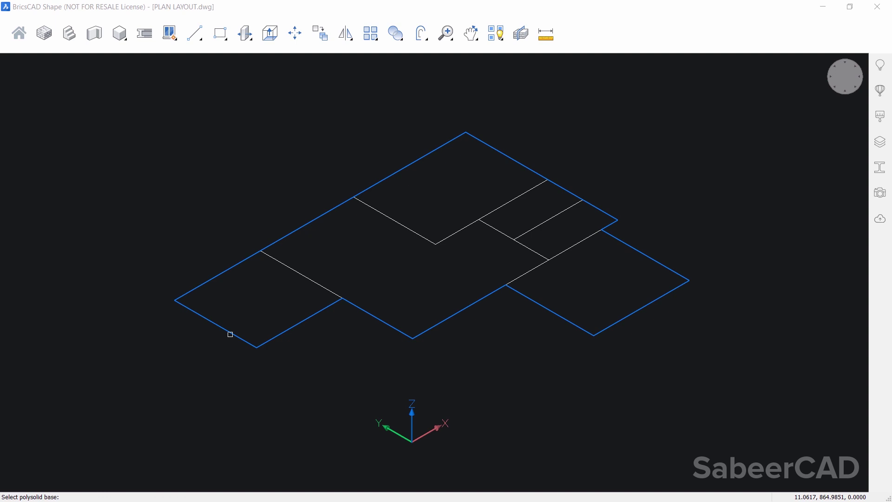
pyautogui.click(229, 334)
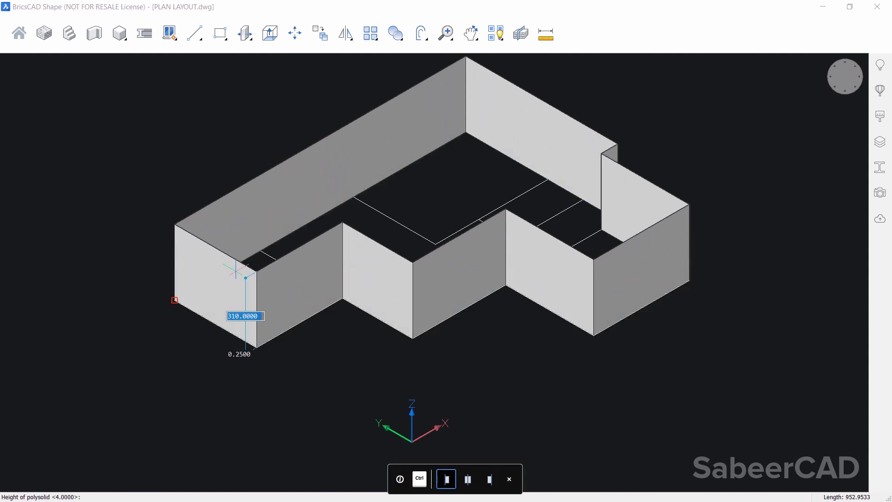
pyautogui.press('Tab')
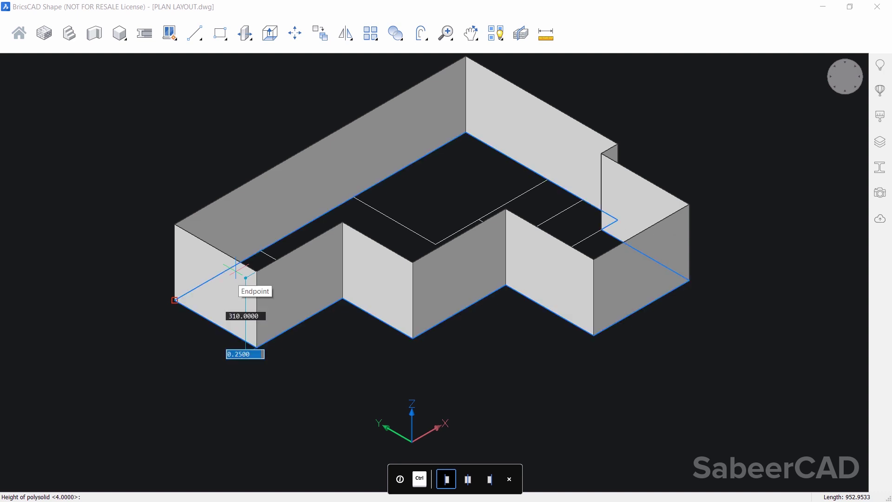
pyautogui.write('24')
pyautogui.press('Tab')
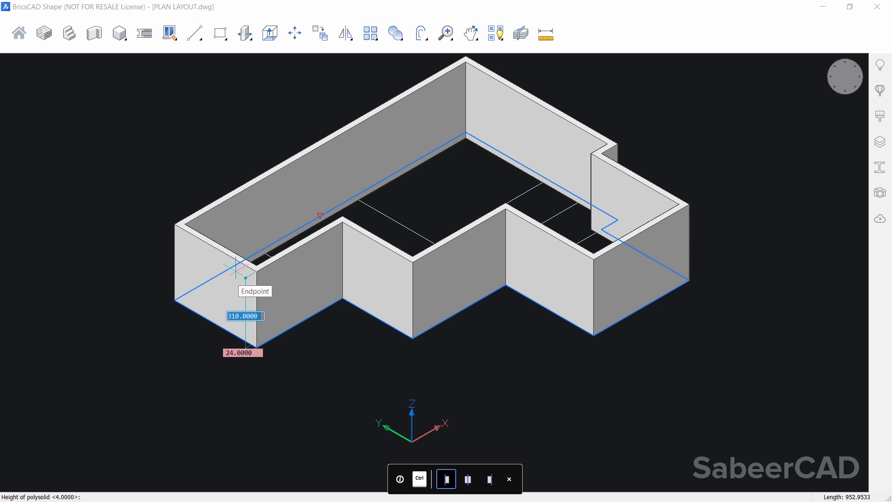
pyautogui.write('300')
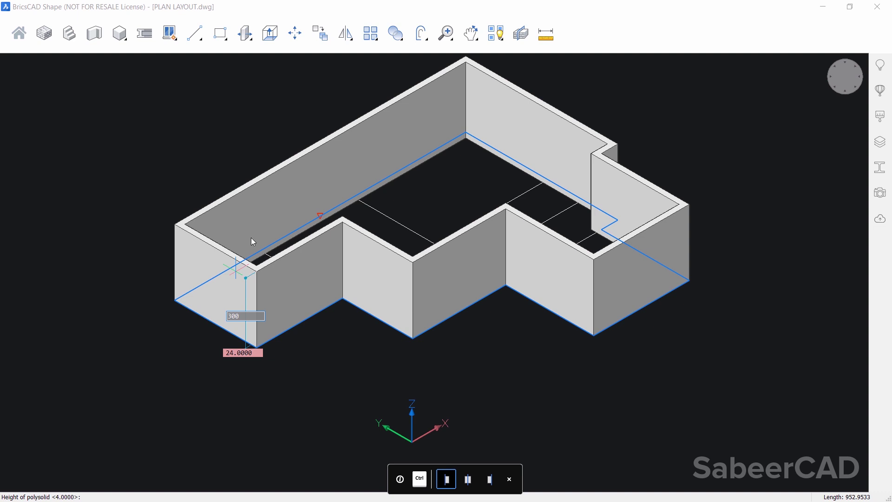
pyautogui.press('Return')
pyautogui.press('Escape')
pyautogui.moveTo(588, 181); pyautogui.dragTo(542, 245, button='middle')
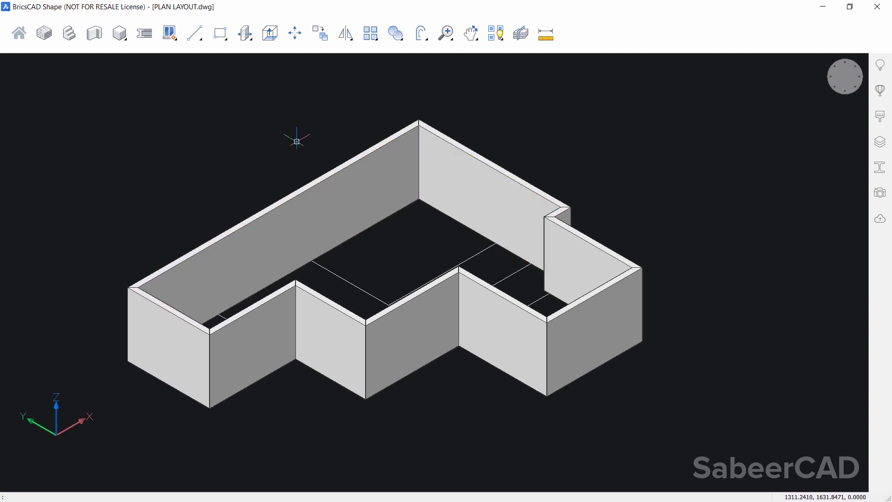
# Measure the length of the long back wall between its top outer corners and read the distance in the prompt history.
pyautogui.click(545, 43)
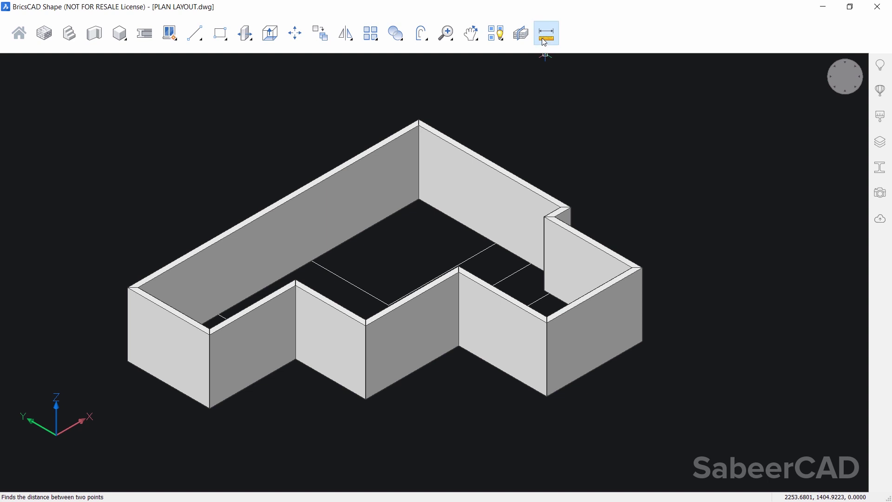
pyautogui.click(126, 287)
pyautogui.click(418, 122)
pyautogui.press('F2')
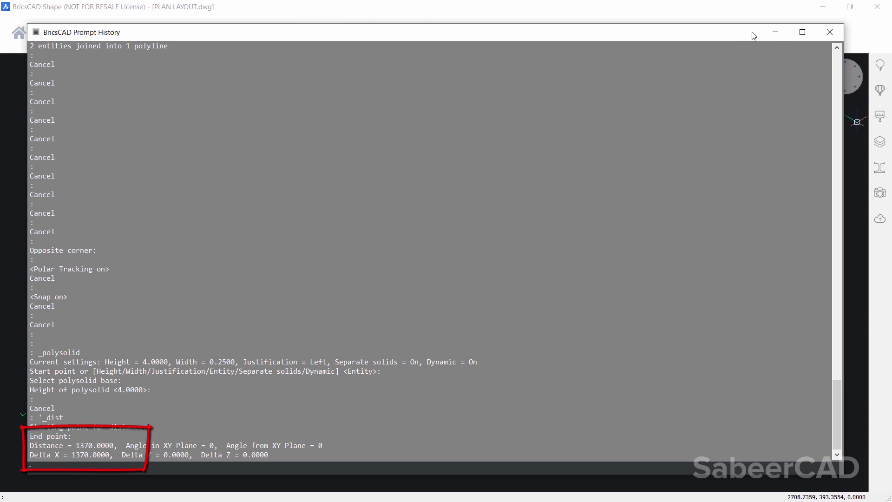
pyautogui.click(830, 32)
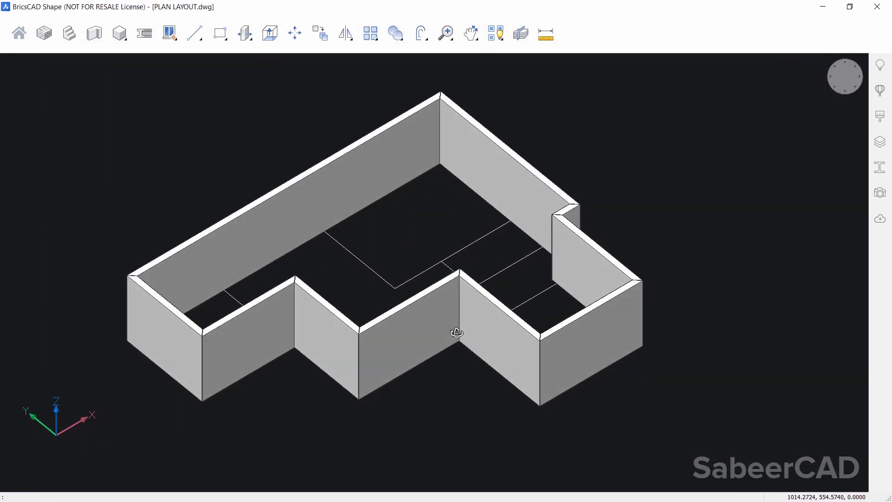
# Create a 24-wide, 300-high partition polysolid from the L-shaped polyline enclosing the large back room.
pyautogui.keyDown('shift'); pyautogui.moveTo(456, 332); pyautogui.dragTo(454, 343, button='middle'); pyautogui.keyUp('shift')
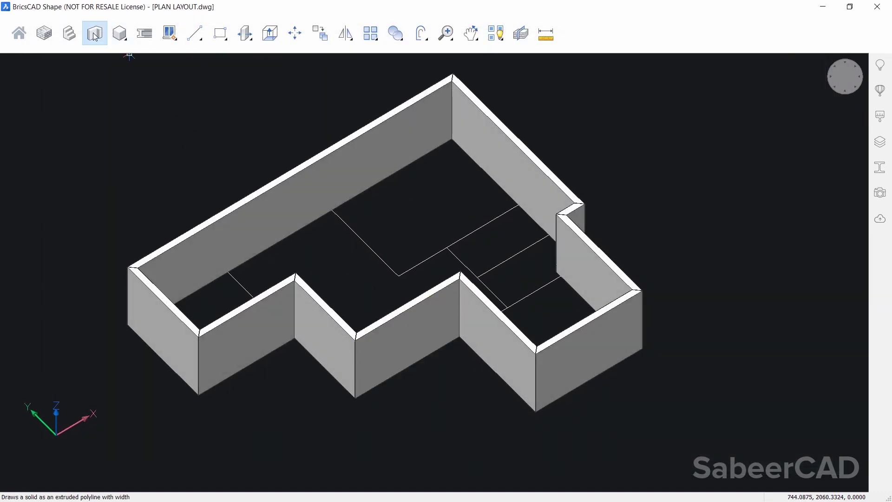
pyautogui.click(95, 37)
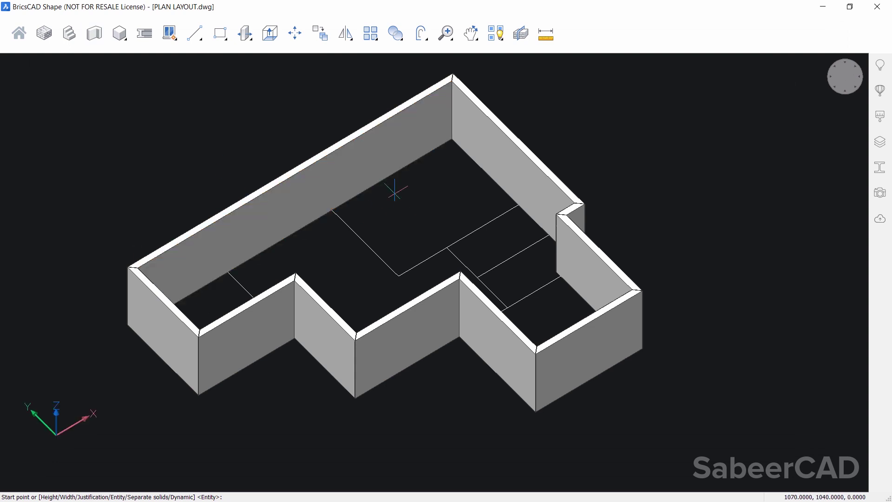
pyautogui.press('Return')
pyautogui.click(366, 241)
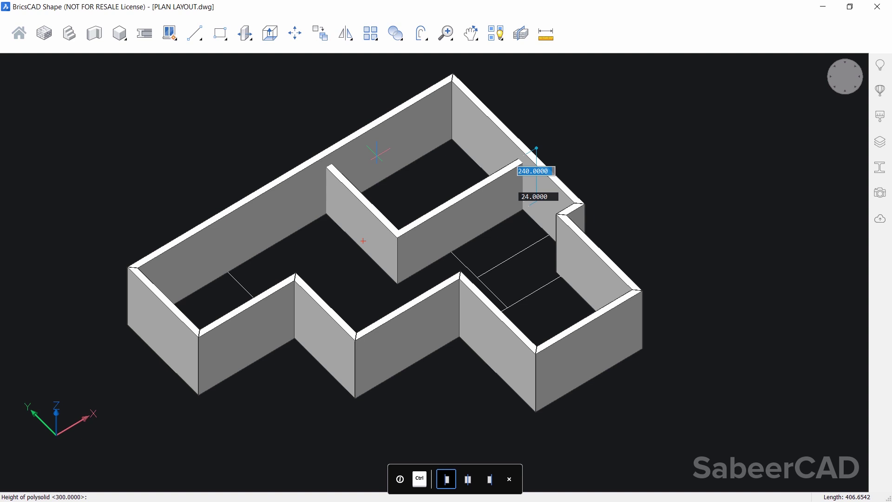
pyautogui.press('Return')
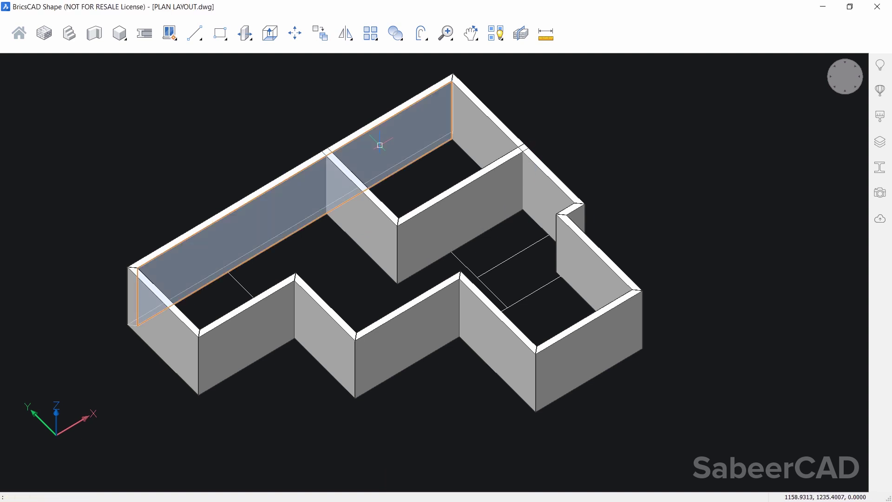
# Create a 24-wide partition polysolid from the line separating the small end room from the central room.
pyautogui.click(94, 33)
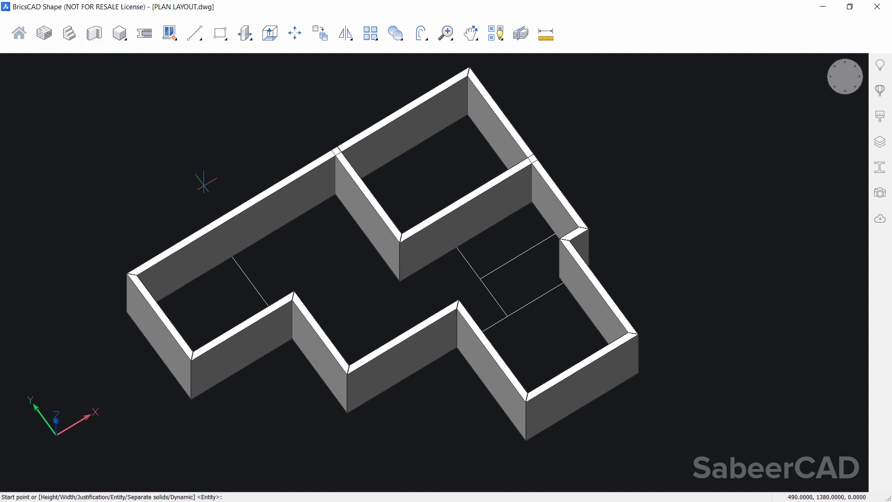
pyautogui.press('Return')
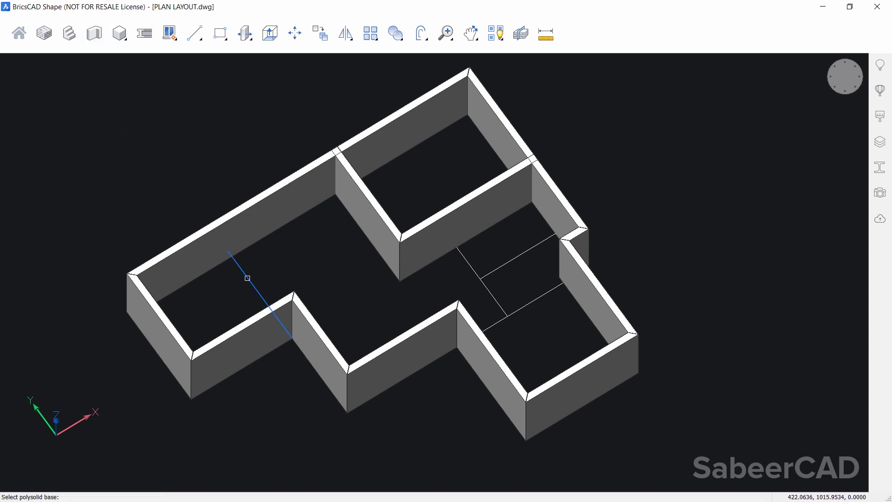
pyautogui.click(247, 278)
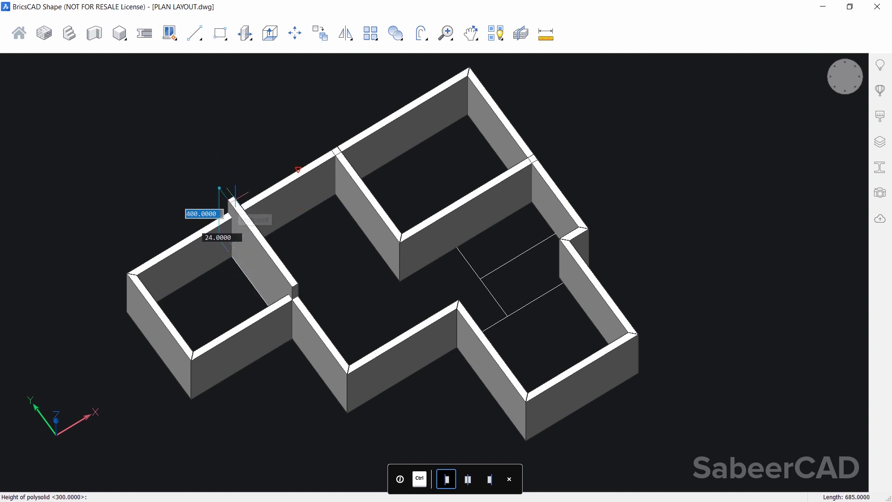
pyautogui.click(235, 198)
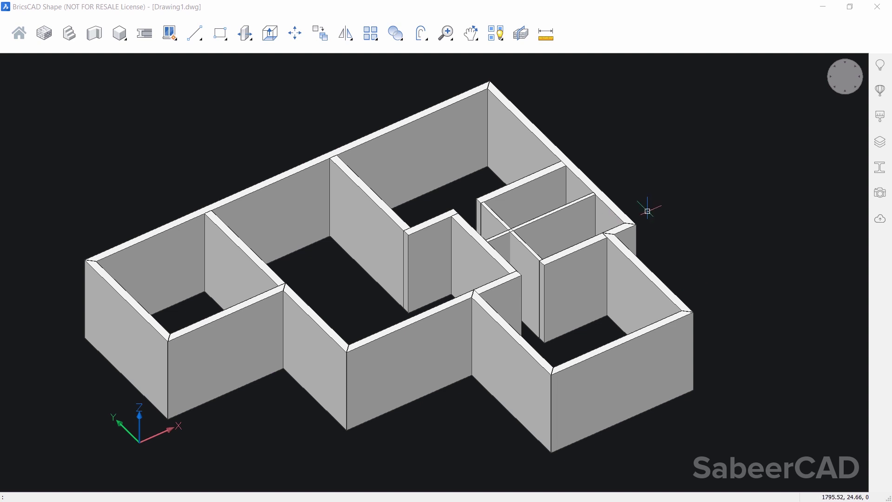
# In the Drawing1 house model, start a polyline tracing the outer wall base around the end room to the central block's front corner.
pyautogui.click(195, 33)
pyautogui.click(216, 73)
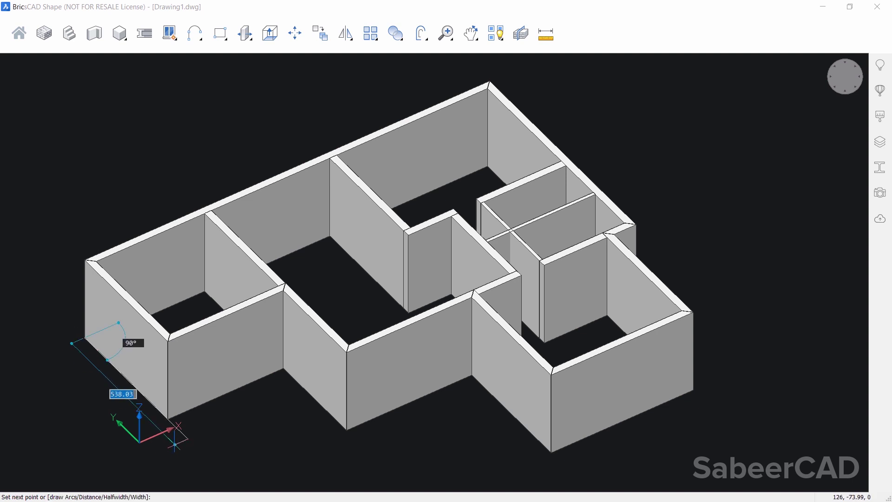
pyautogui.click(168, 419)
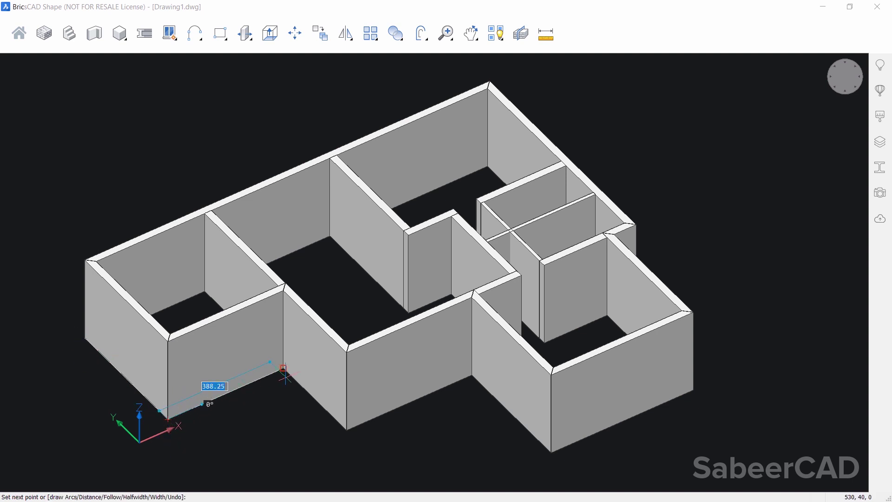
pyautogui.click(270, 374)
pyautogui.scroll(5, 351, 434)
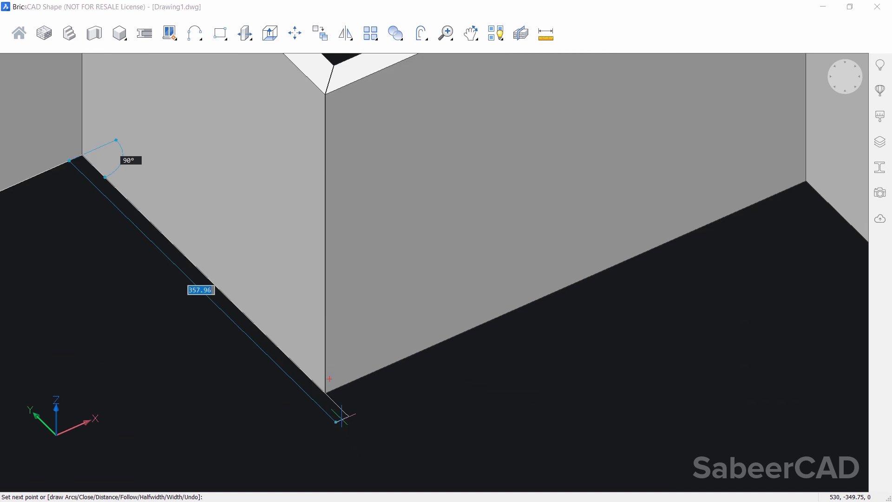
pyautogui.click(316, 403)
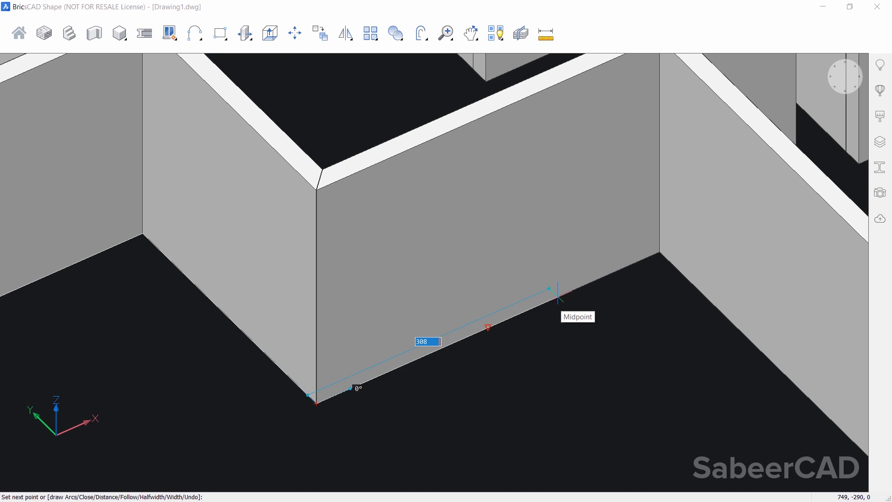
# Outline the entry porch by continuing the polyline 298 along the central front wall, 280 outward, and across to the projecting room's side wall.
pyautogui.write('298')
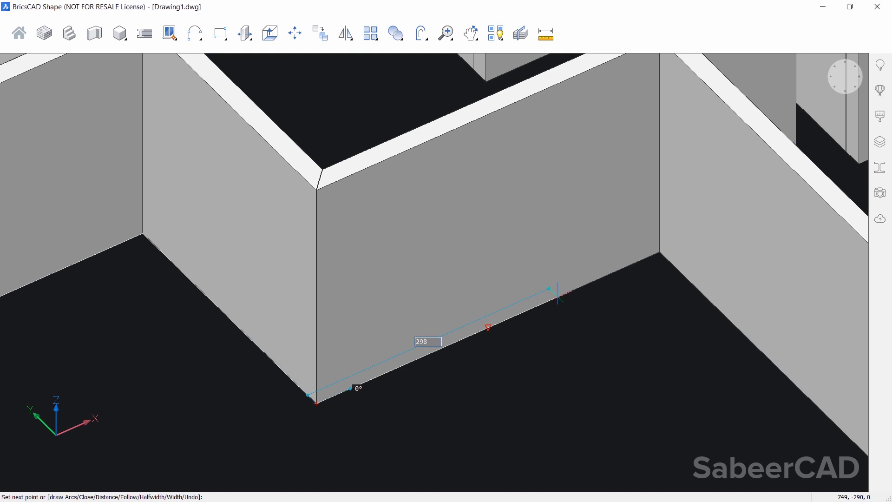
pyautogui.press('Return')
pyautogui.scroll(-2, 430, 314)
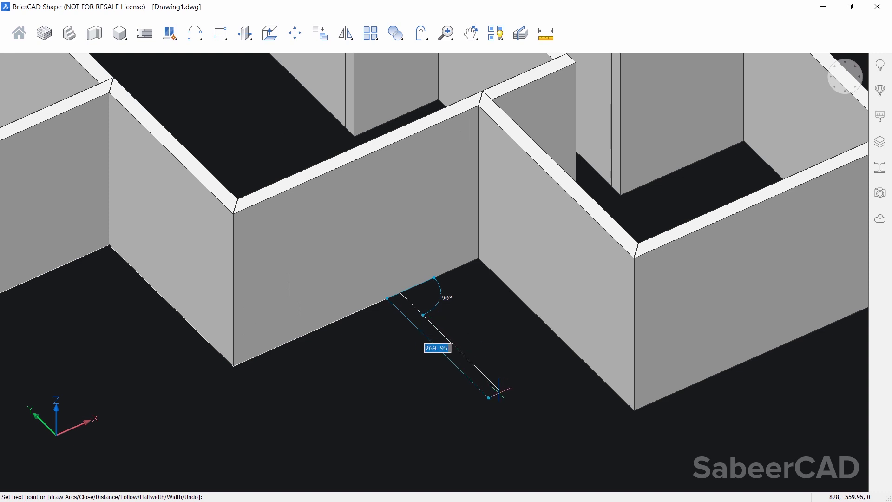
pyautogui.write('280')
pyautogui.press('Return')
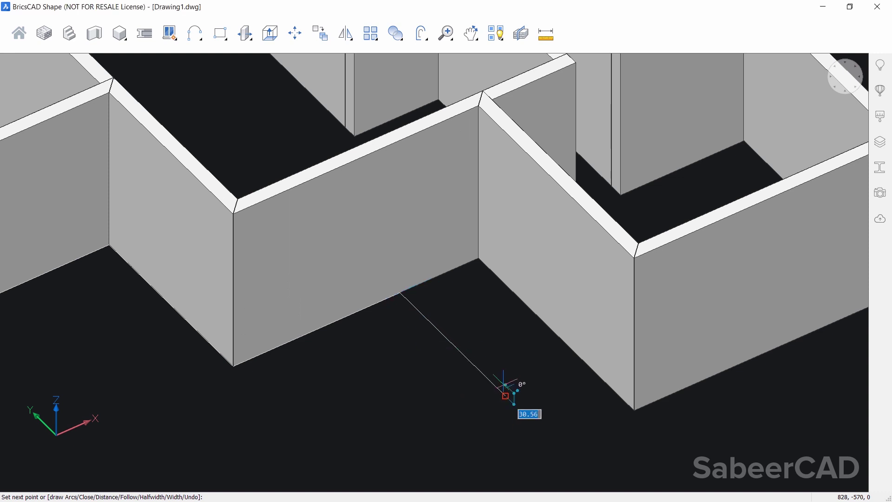
pyautogui.click(571, 367)
# Trace the remaining outer wall base corners around the projecting room, side and back walls, and close the polyline.
pyautogui.moveTo(618, 409); pyautogui.dragTo(537, 379, button='middle')
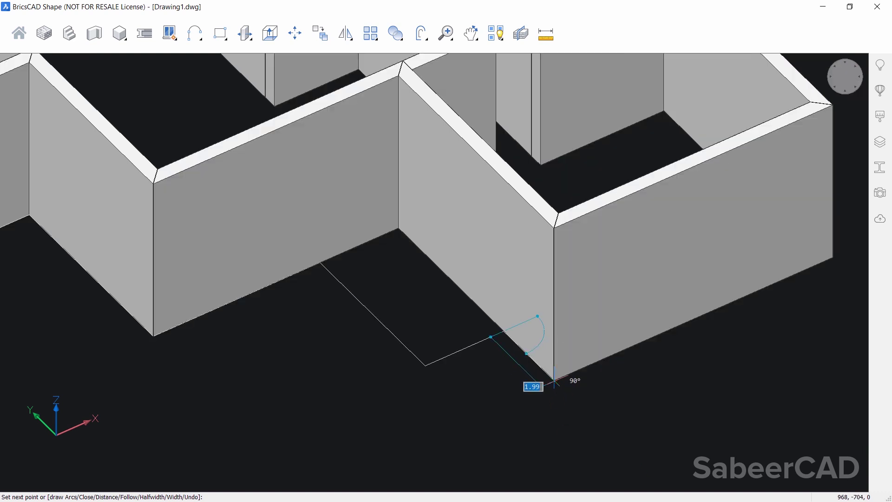
pyautogui.scroll(-3, 562, 369)
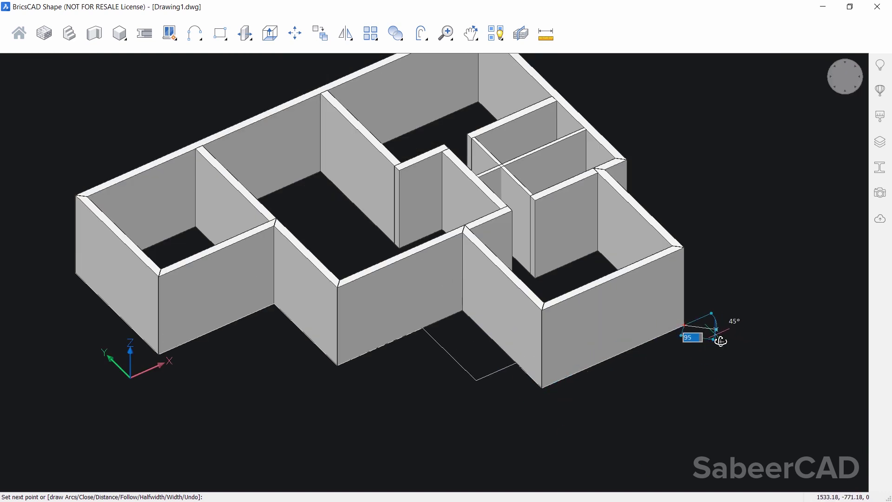
pyautogui.keyDown('shift'); pyautogui.moveTo(702, 332); pyautogui.dragTo(531, 339, button='middle'); pyautogui.keyUp('shift')
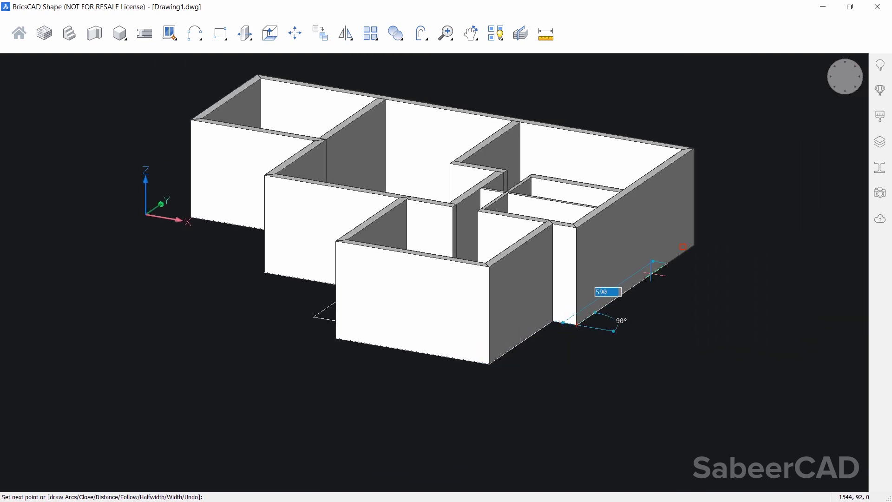
pyautogui.keyDown('shift'); pyautogui.moveTo(742, 285); pyautogui.dragTo(771, 248, button='middle'); pyautogui.keyUp('shift')
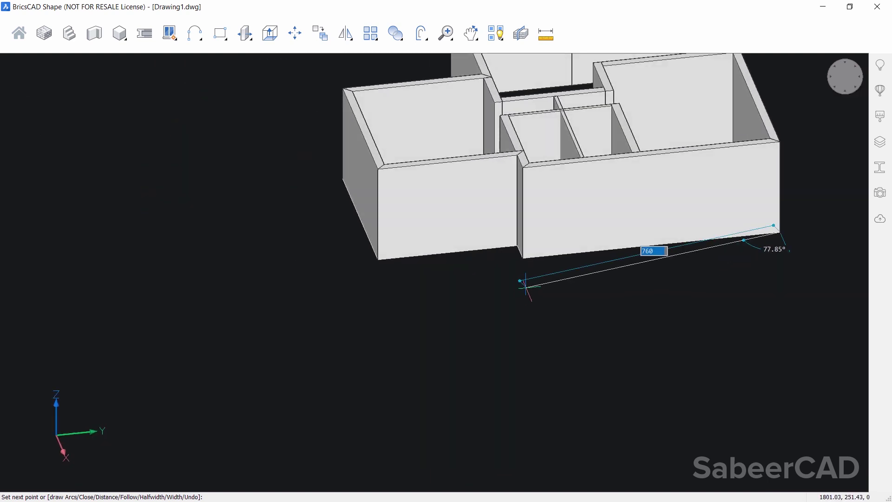
pyautogui.keyDown('shift'); pyautogui.moveTo(743, 199); pyautogui.dragTo(455, 318, button='middle'); pyautogui.keyUp('shift')
pyautogui.scroll(3, 593, 237)
pyautogui.keyDown('shift'); pyautogui.moveTo(593, 238); pyautogui.dragTo(288, 286, button='middle'); pyautogui.keyUp('shift')
pyautogui.keyDown('shift'); pyautogui.moveTo(521, 253); pyautogui.dragTo(783, 245, button='middle'); pyautogui.keyUp('shift')
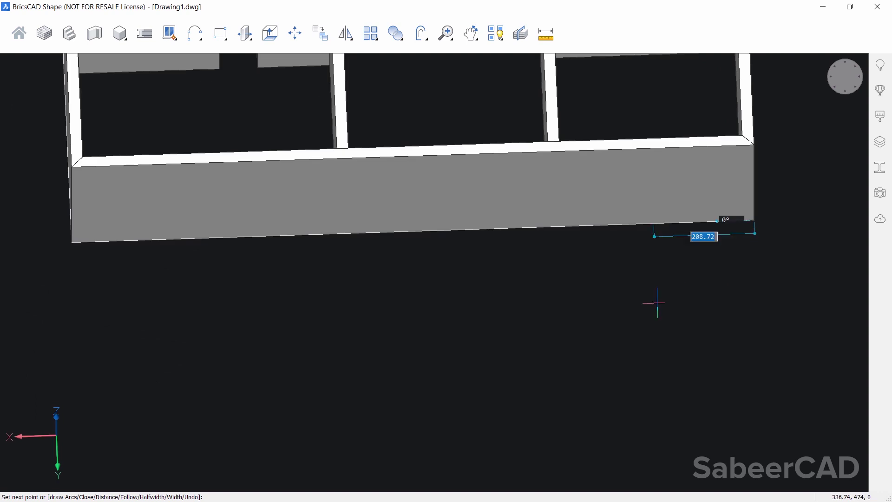
pyautogui.keyDown('shift'); pyautogui.moveTo(649, 313); pyautogui.dragTo(524, 257, button='middle'); pyautogui.keyUp('shift')
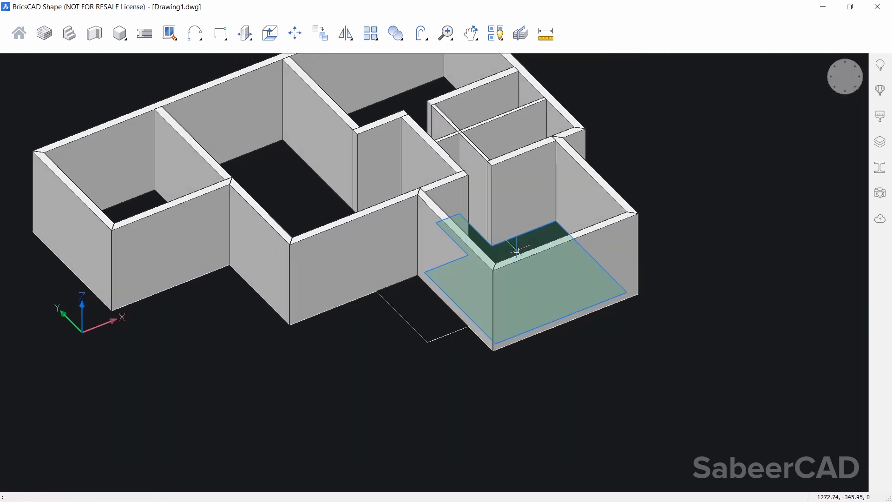
# Extrude the closed perimeter outline downward to form a thin floor slab with the entry porch beneath the walls.
pyautogui.moveTo(427, 269); pyautogui.dragTo(384, 298, button='middle')
pyautogui.click(270, 32)
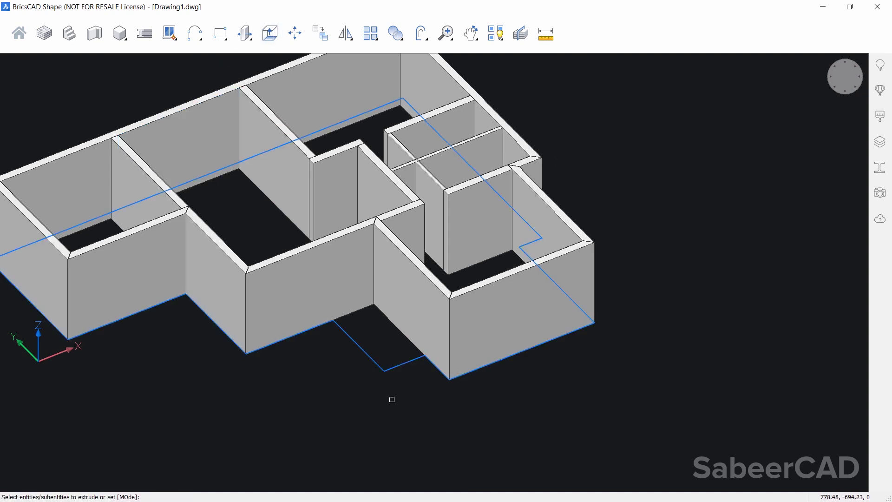
pyautogui.click(388, 364)
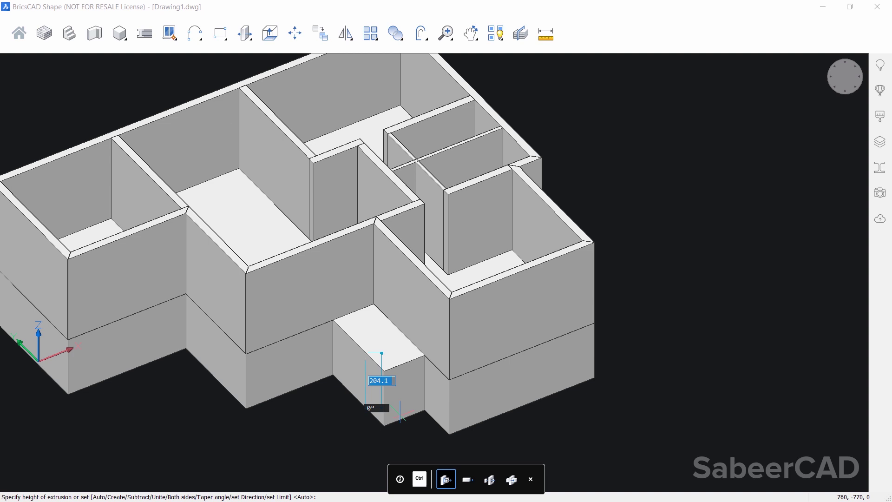
pyautogui.click(400, 412)
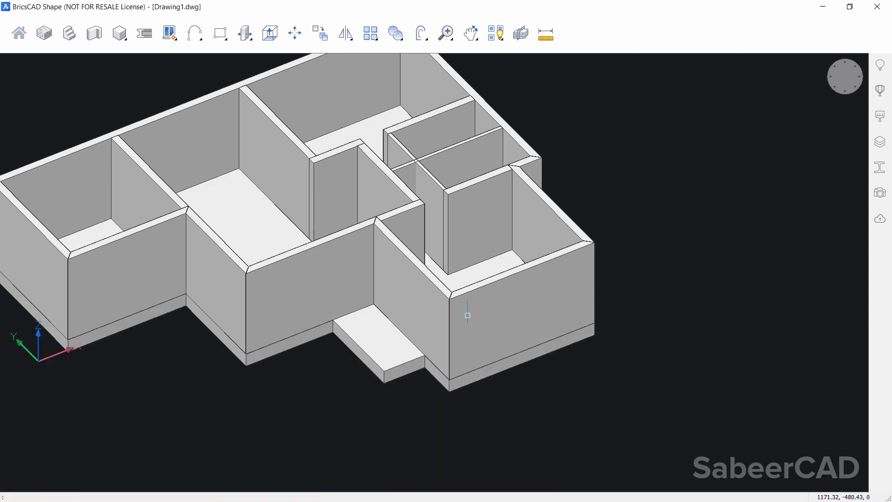
pyautogui.scroll(-2, 739, 278)
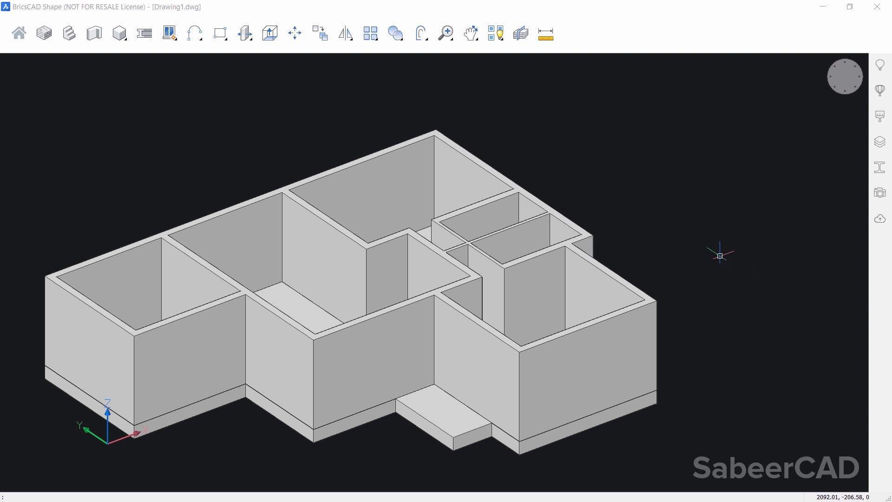
# Add a new layer named Walls to the house drawing.
pyautogui.moveTo(661, 261); pyautogui.dragTo(679, 251, button='middle')
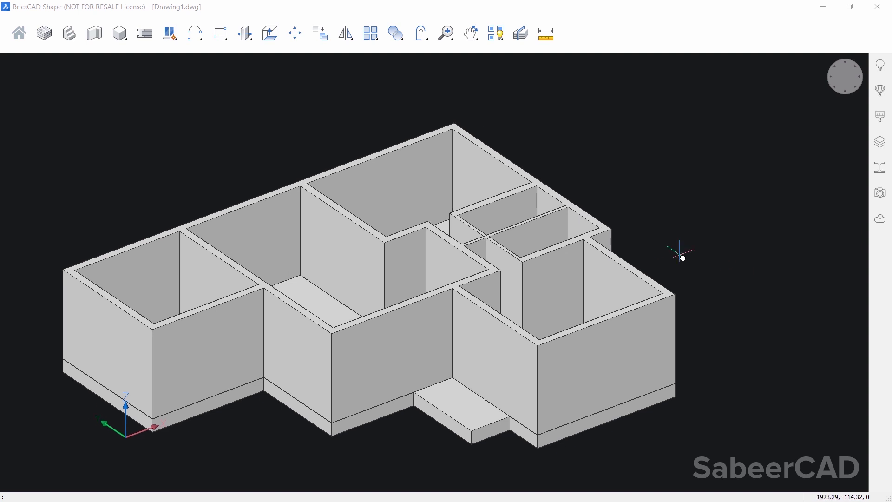
pyautogui.click(880, 144)
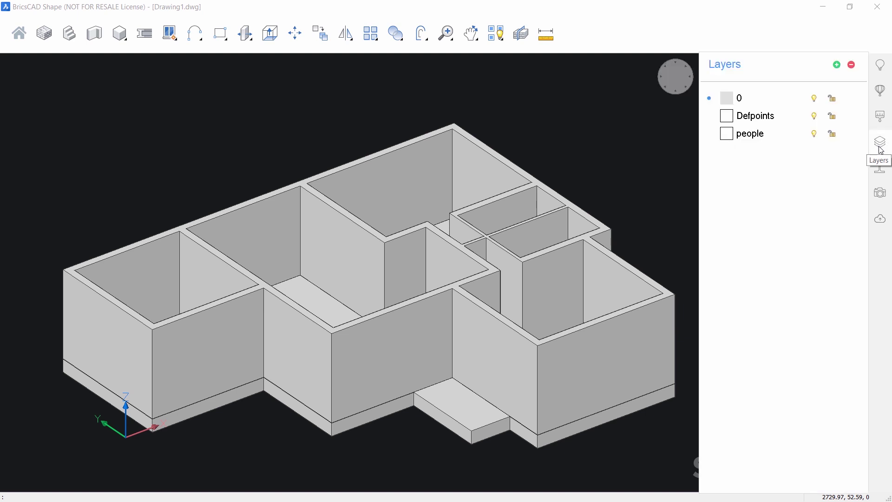
pyautogui.click(837, 66)
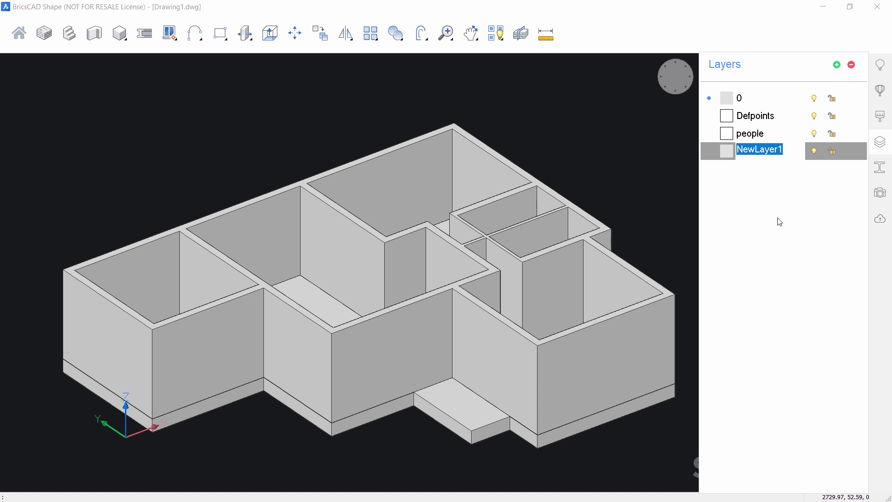
pyautogui.write('Walls')
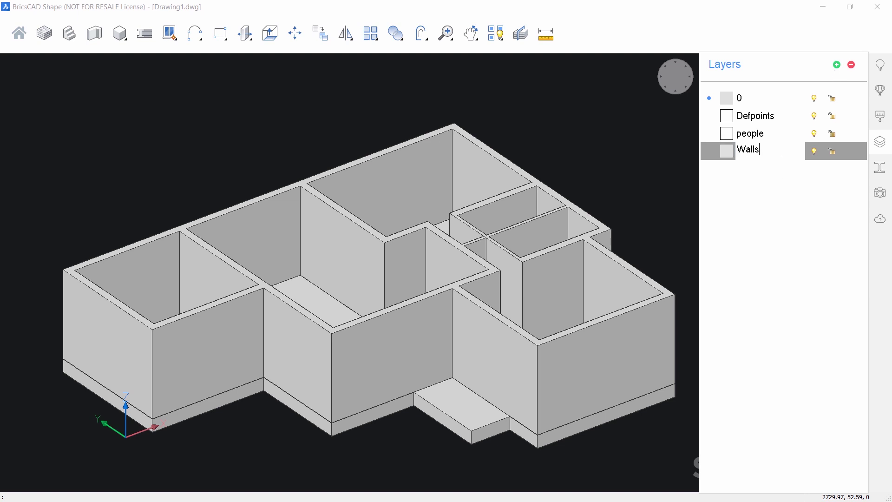
pyautogui.press('Return')
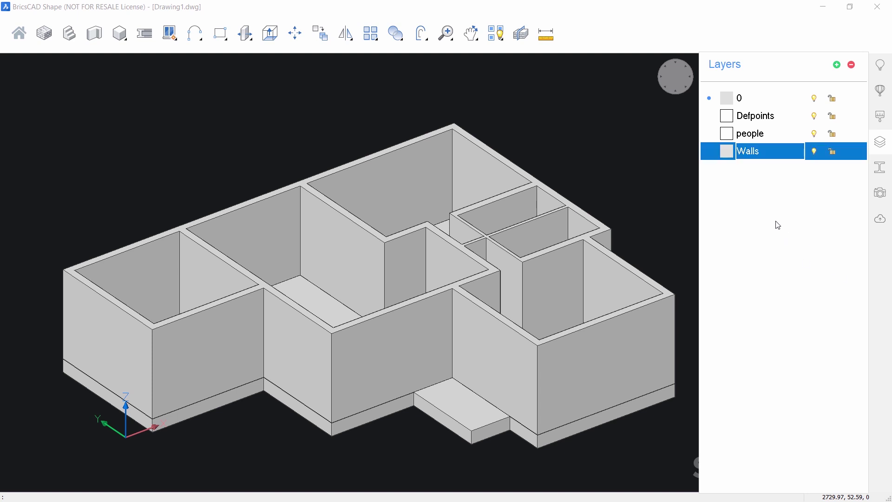
# Set the Walls layer to a light peach true color, RGB 245,210,177.
pyautogui.click(729, 151)
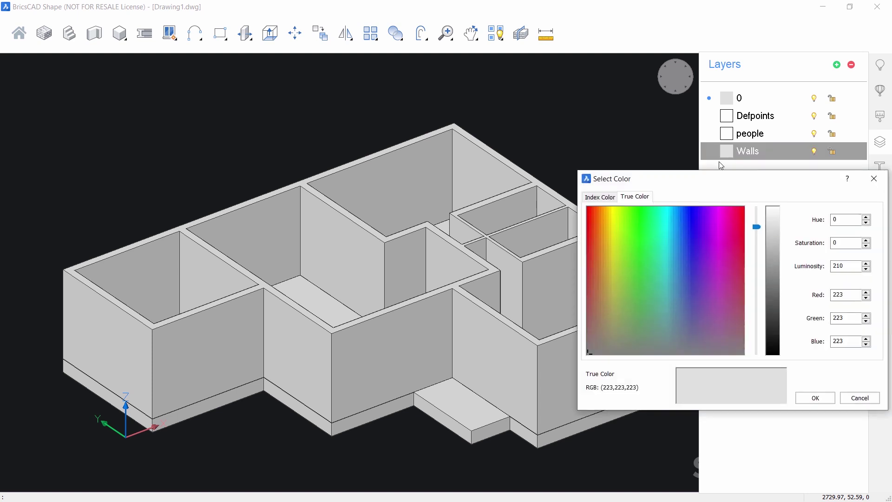
pyautogui.click(599, 240)
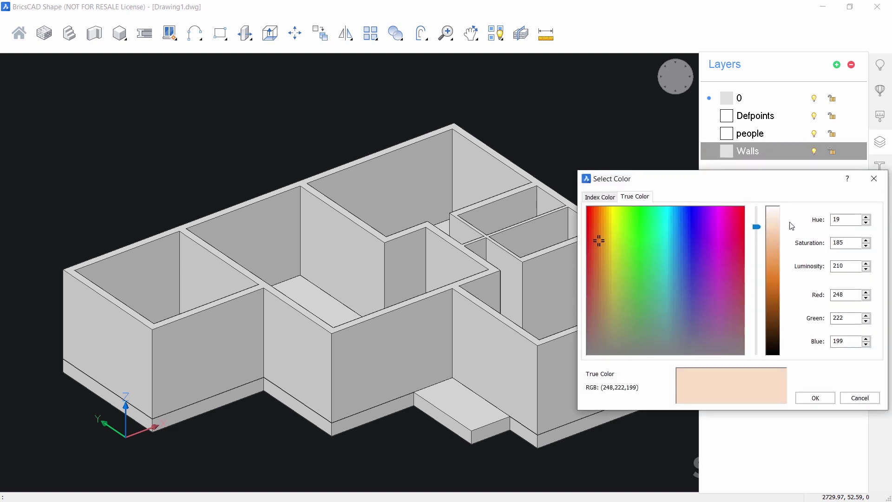
pyautogui.moveTo(756, 227); pyautogui.dragTo(757, 233)
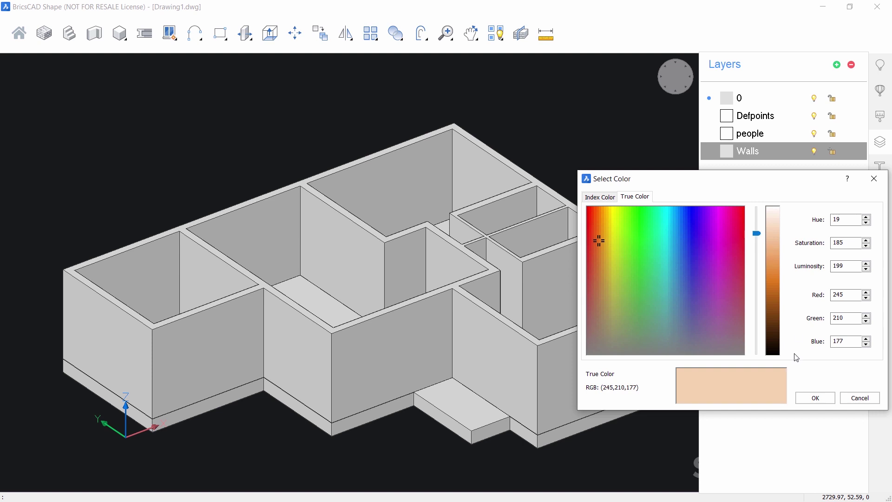
pyautogui.click(815, 398)
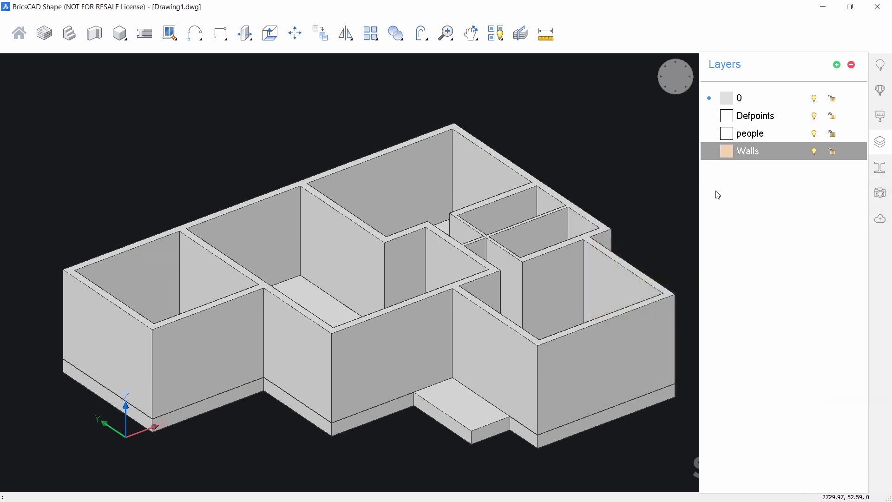
# Add another new layer named Foundation.
pyautogui.click(837, 64)
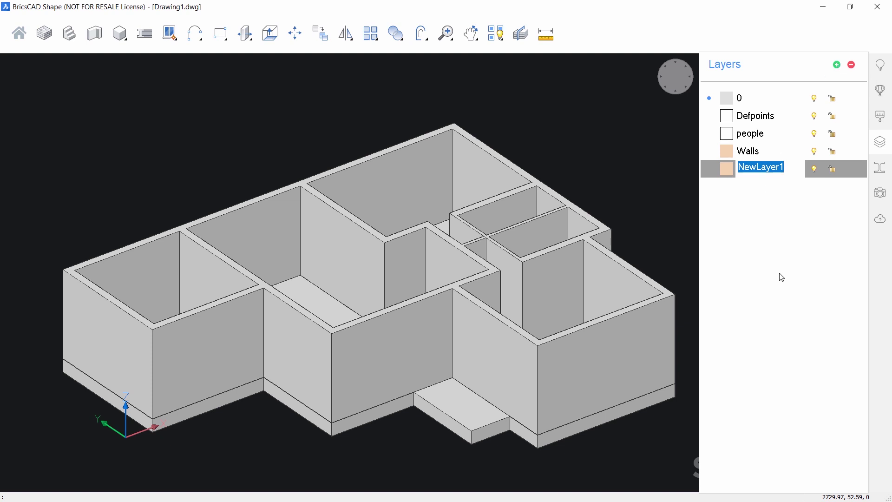
pyautogui.write('Foundati')
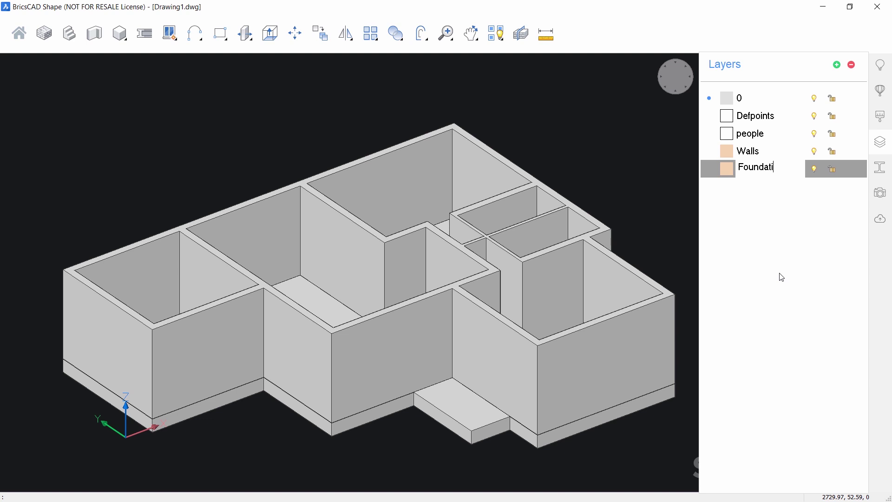
pyautogui.write('on')
pyautogui.press('Return')
# Set the Foundation layer to a dark reddish-brown true color.
pyautogui.click(730, 173)
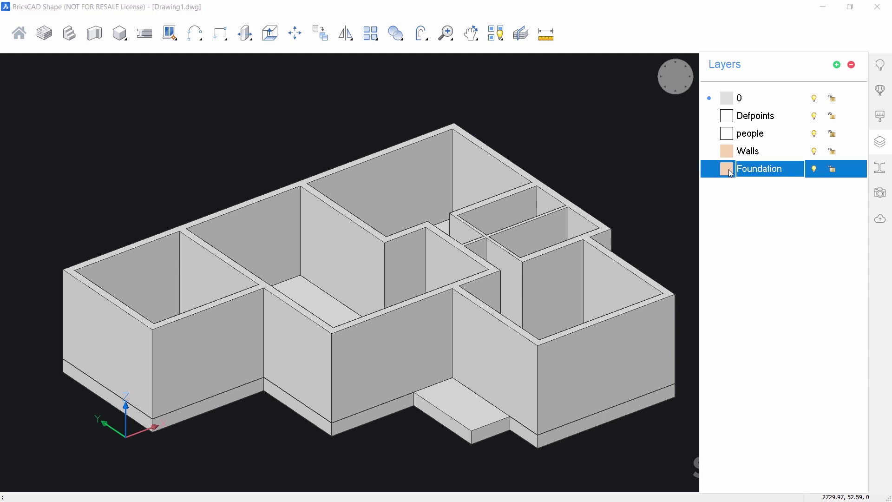
pyautogui.click(593, 284)
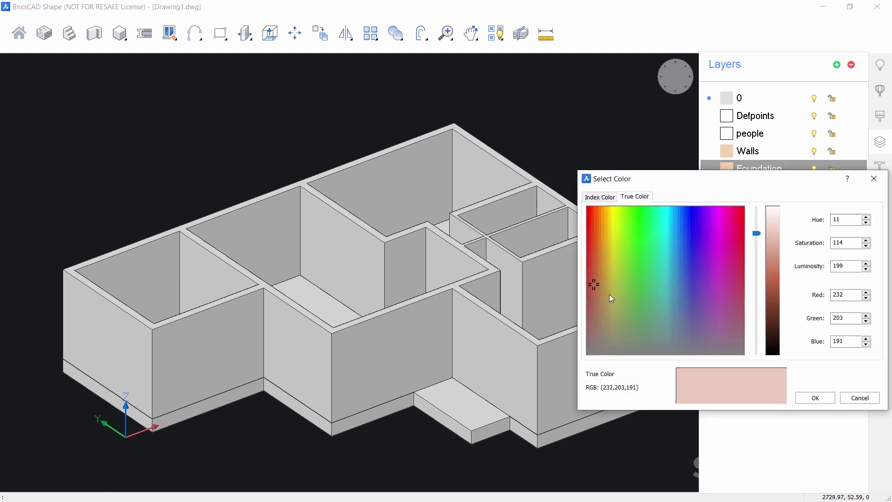
pyautogui.click(757, 274)
pyautogui.click(814, 398)
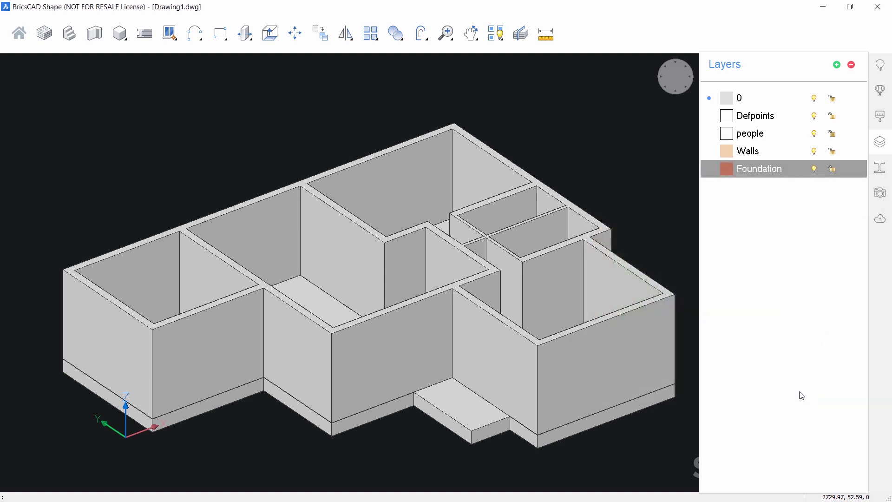
pyautogui.click(559, 192)
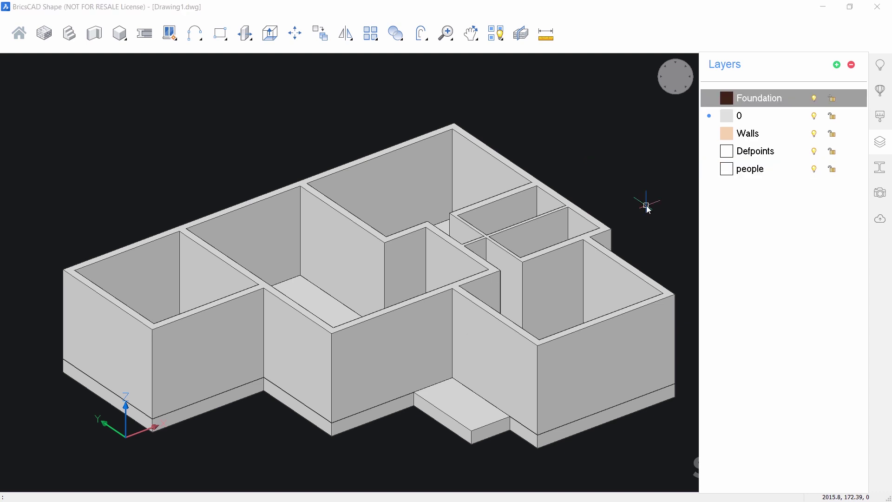
# Assign the 3D solid of the house walls to the Walls layer and clear the selection.
pyautogui.click(604, 296)
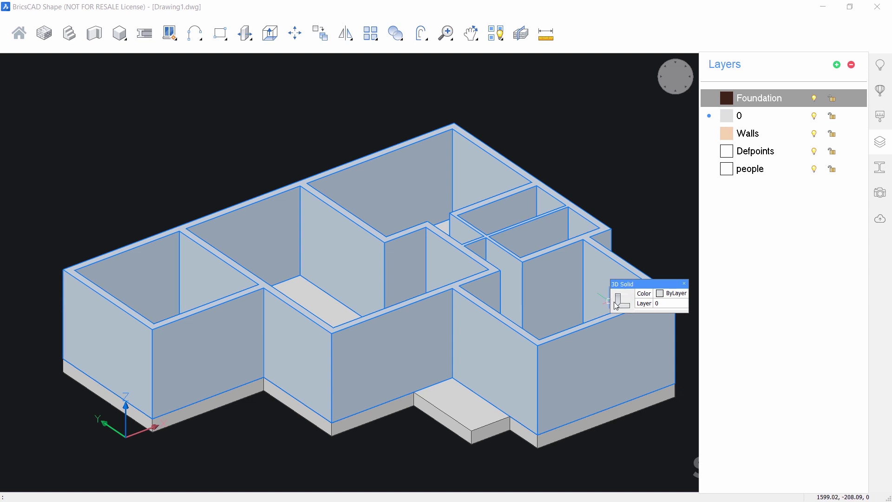
pyautogui.click(684, 302)
pyautogui.click(685, 302)
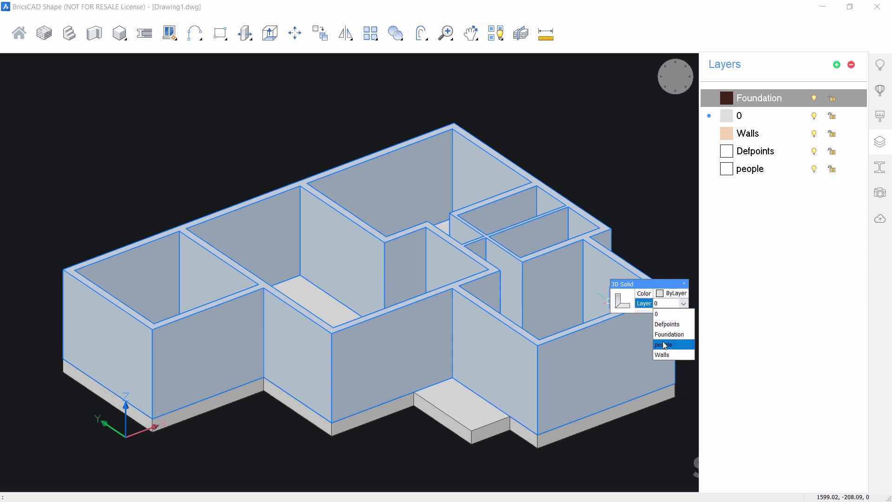
pyautogui.click(663, 357)
pyautogui.press('Escape')
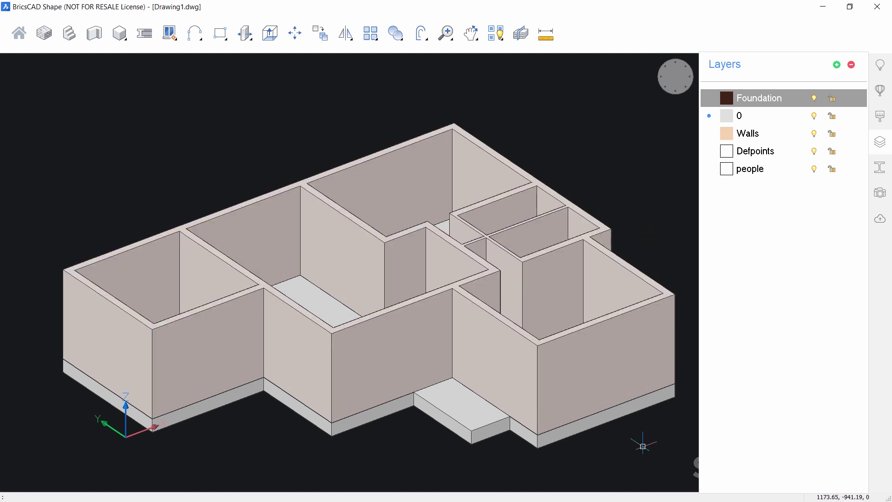
# Assign the floor slab solid with the entry porch to the Foundation layer.
pyautogui.moveTo(615, 410)
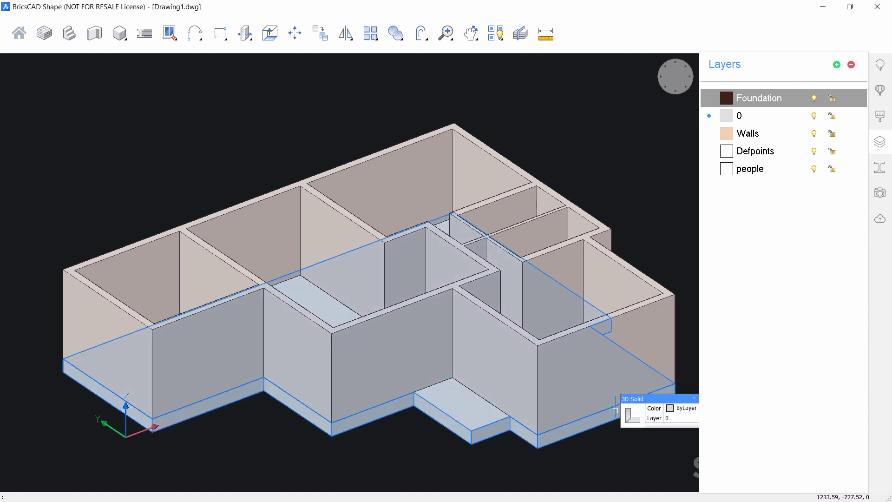
pyautogui.click(674, 418)
pyautogui.click(693, 418)
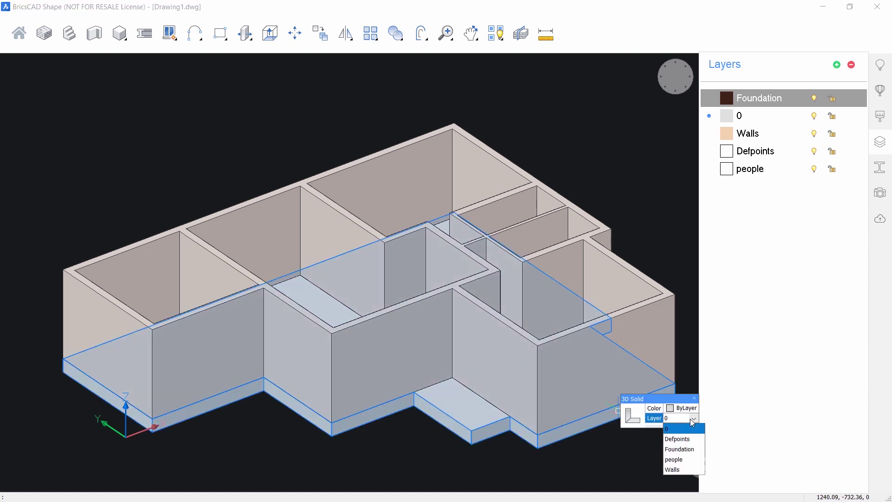
pyautogui.click(678, 448)
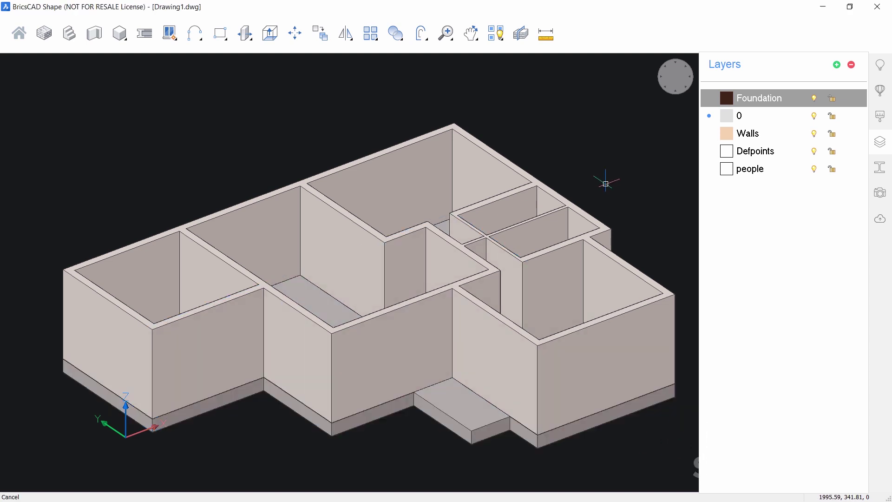